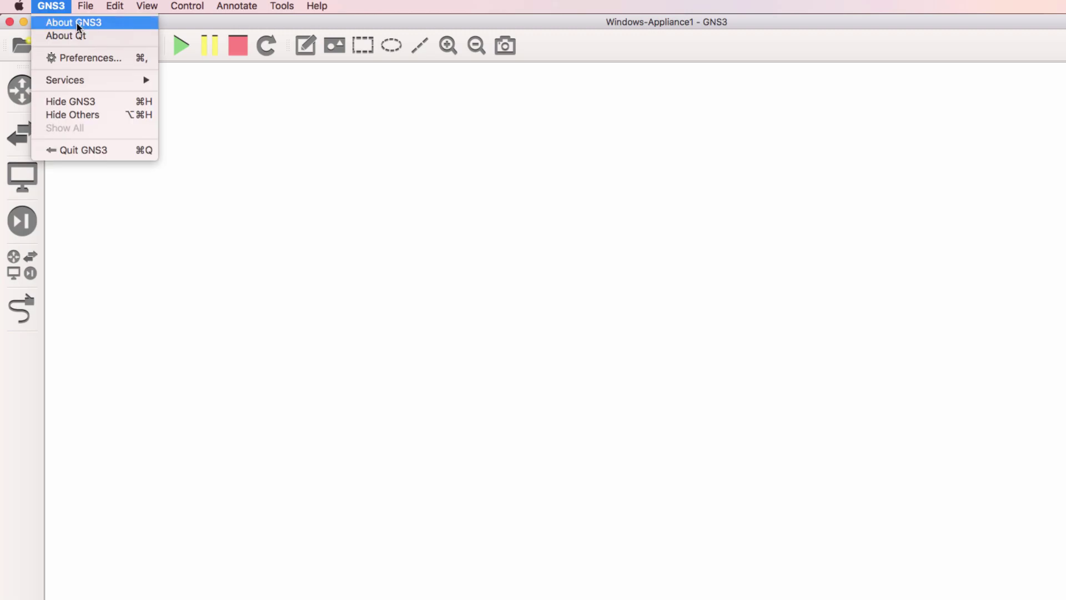
Check the GNS3 version and browse the end-device appliances, briefly filtering for 'win'
{"action": "left_click", "coordinate": [76, 22]}
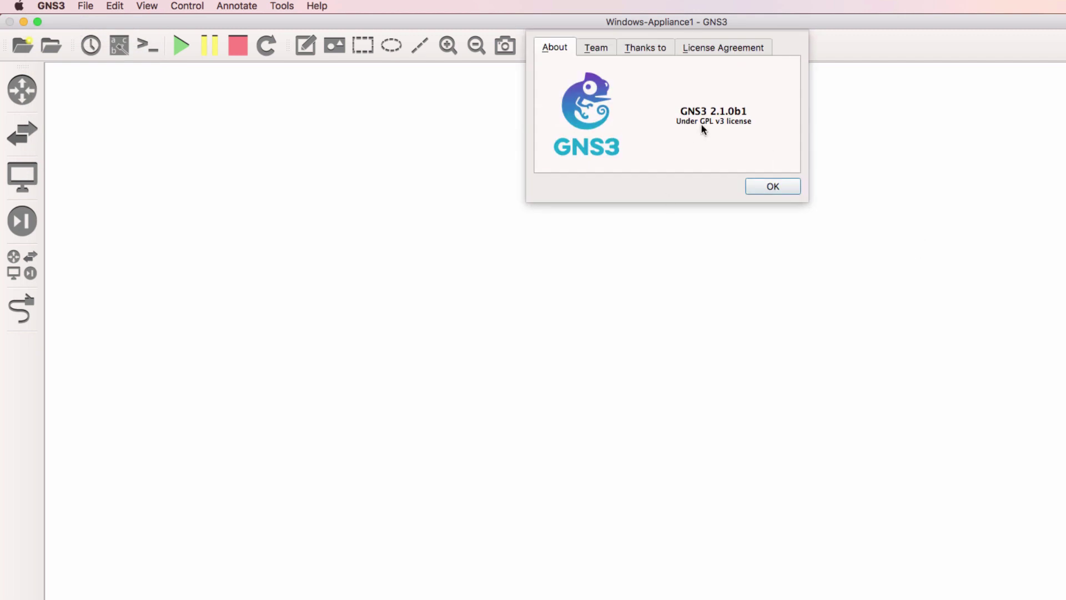
{"action": "left_click", "coordinate": [773, 186]}
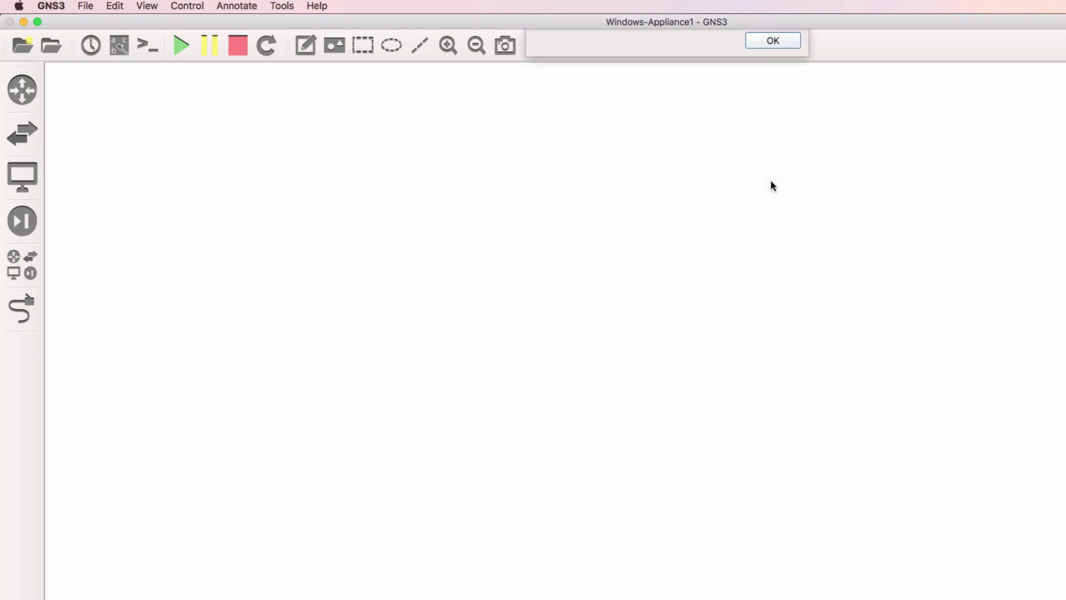
{"action": "left_click", "coordinate": [17, 176]}
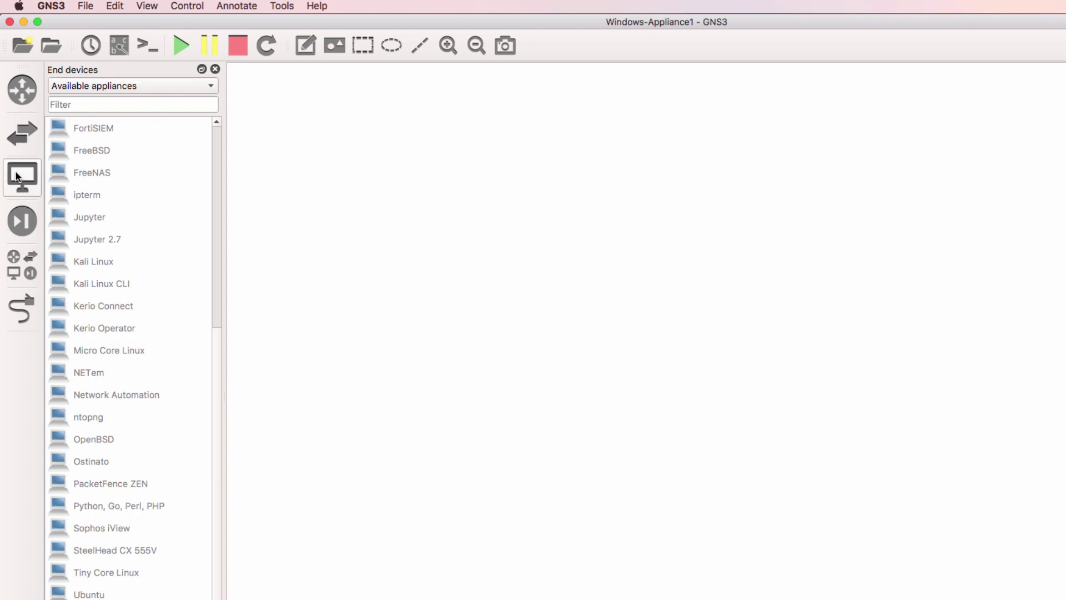
{"action": "left_click", "coordinate": [165, 86]}
{"action": "left_click", "coordinate": [166, 84]}
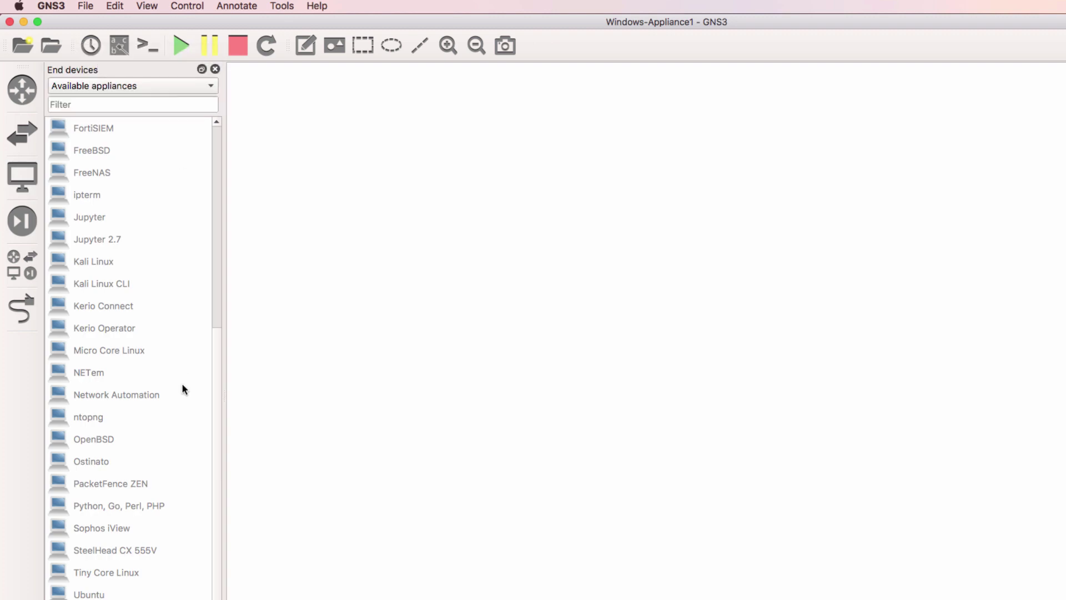
{"action": "left_click", "coordinate": [112, 110]}
{"action": "type", "text": "win"}
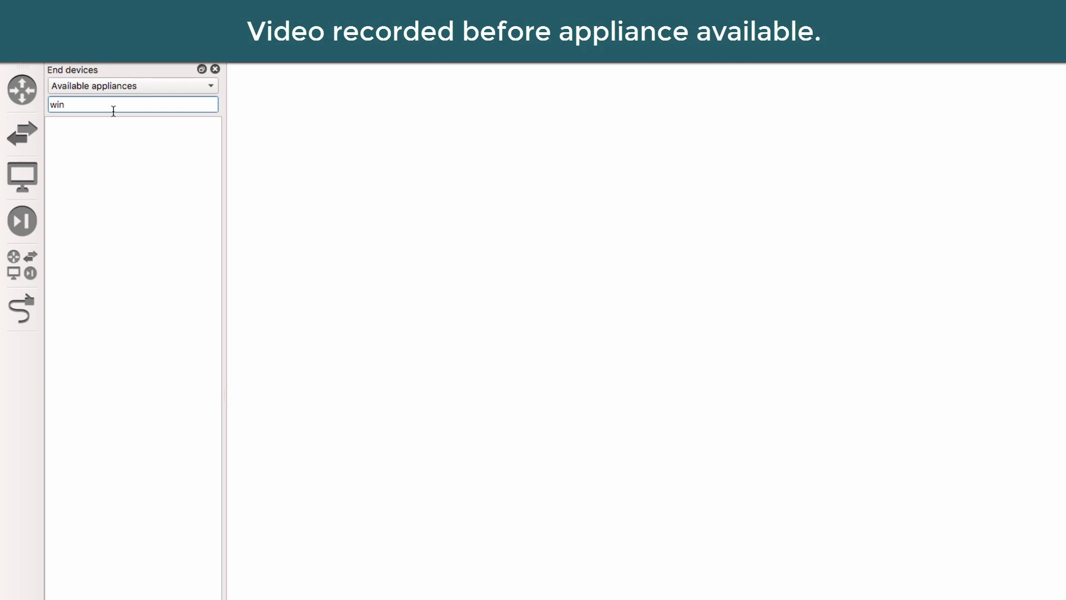
{"action": "key", "text": "BackSpace"}
{"action": "key", "text": "BackSpace"}
{"action": "key", "text": "BackSpace"}
{"action": "scroll", "coordinate": [159, 471], "scroll_direction": "down", "scroll_amount": 5}
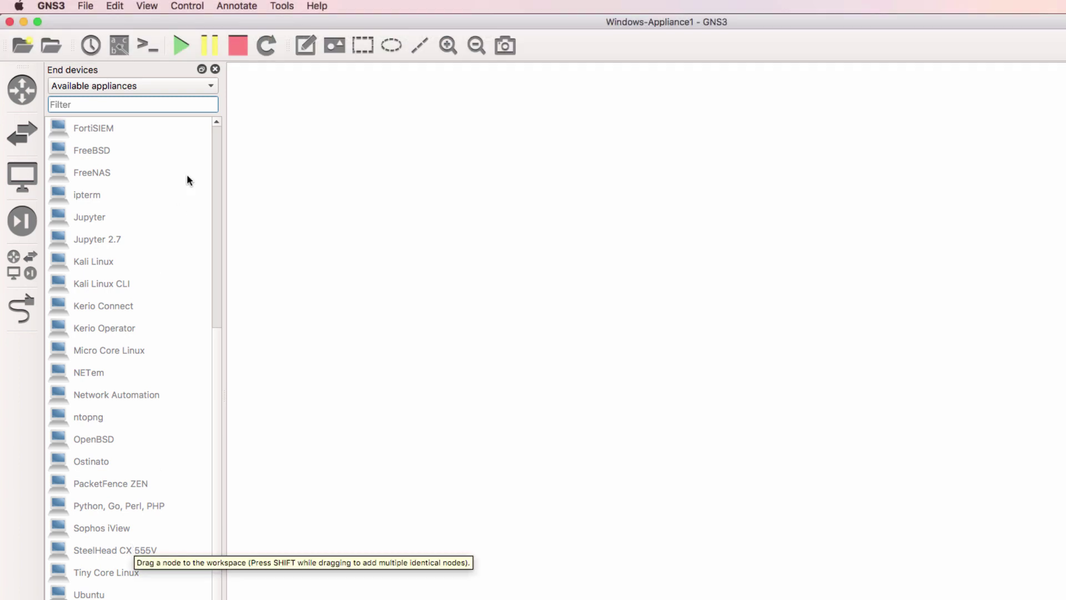
{"action": "left_click", "coordinate": [216, 70]}
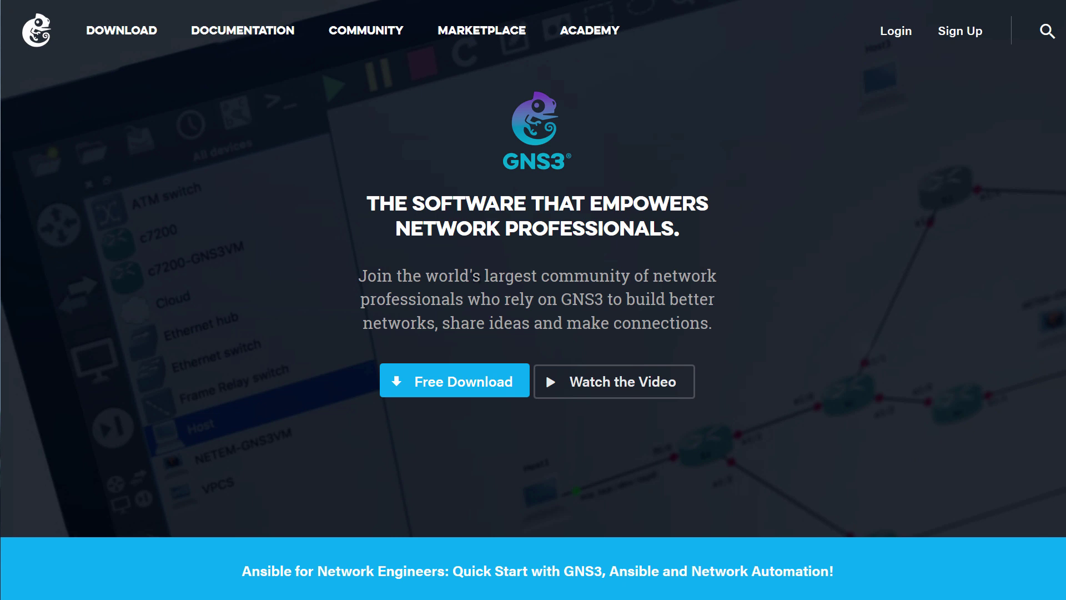
Search Marketplace appliances for 'windo' and download the Windows appliance template
{"action": "left_click", "coordinate": [490, 35]}
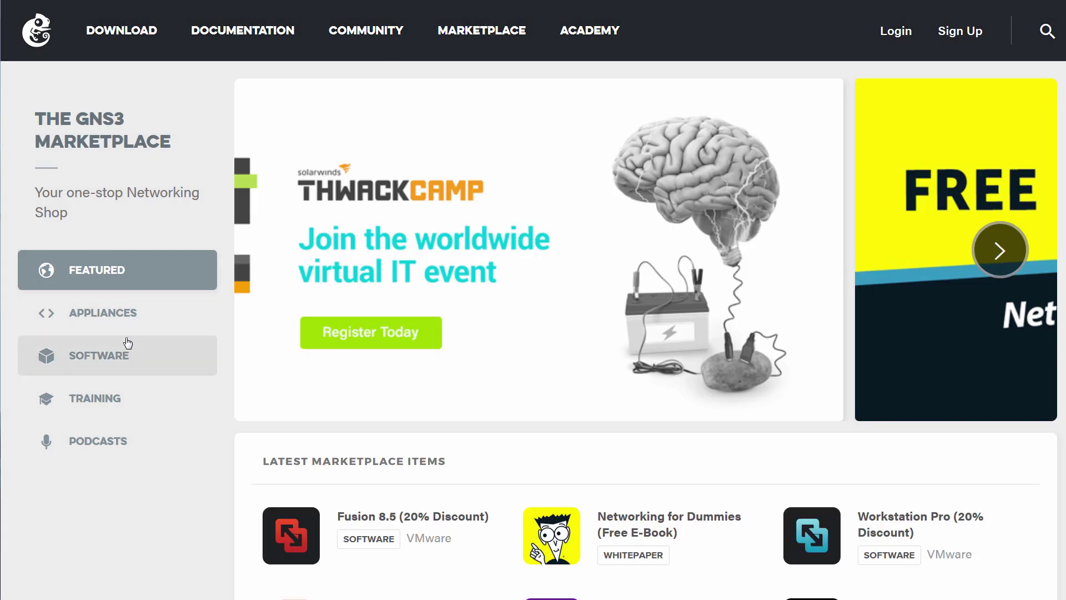
{"action": "left_click", "coordinate": [124, 328]}
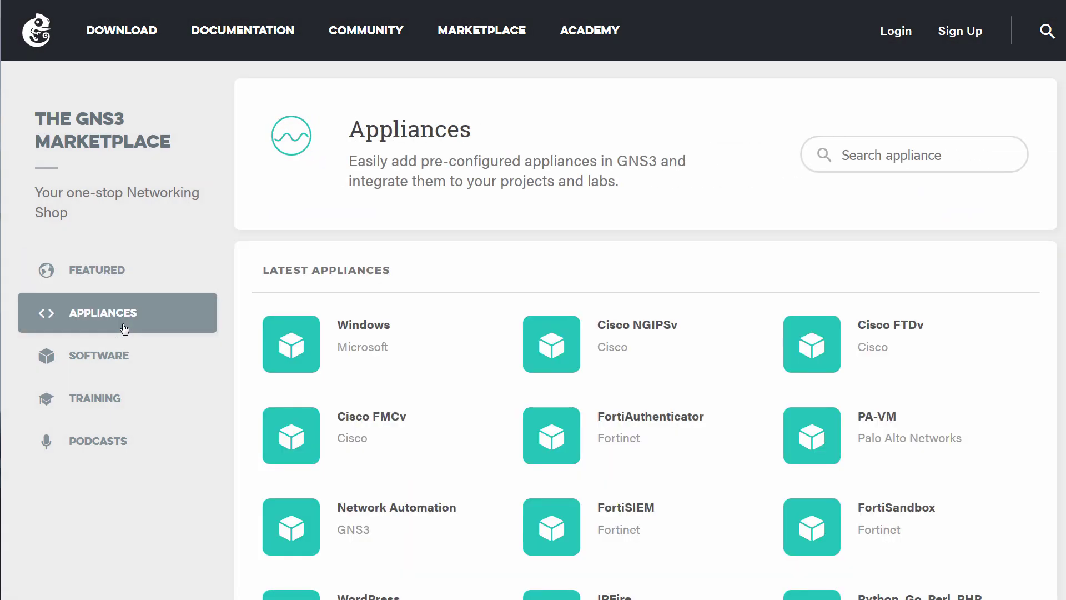
{"action": "left_click", "coordinate": [844, 155]}
{"action": "type", "text": "windo"}
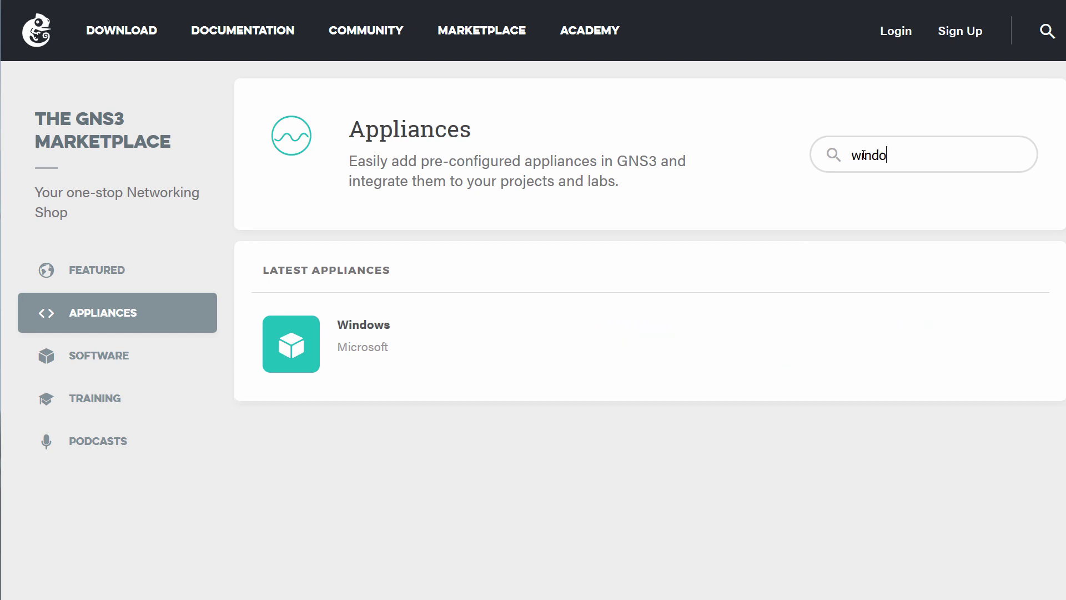
{"action": "left_click", "coordinate": [365, 326]}
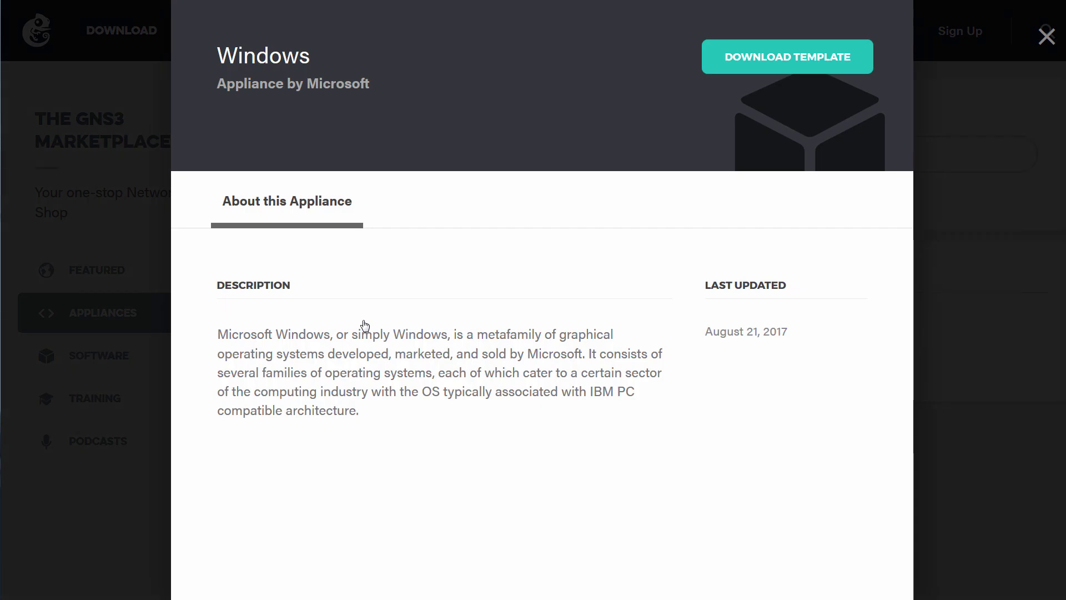
{"action": "left_click", "coordinate": [795, 68]}
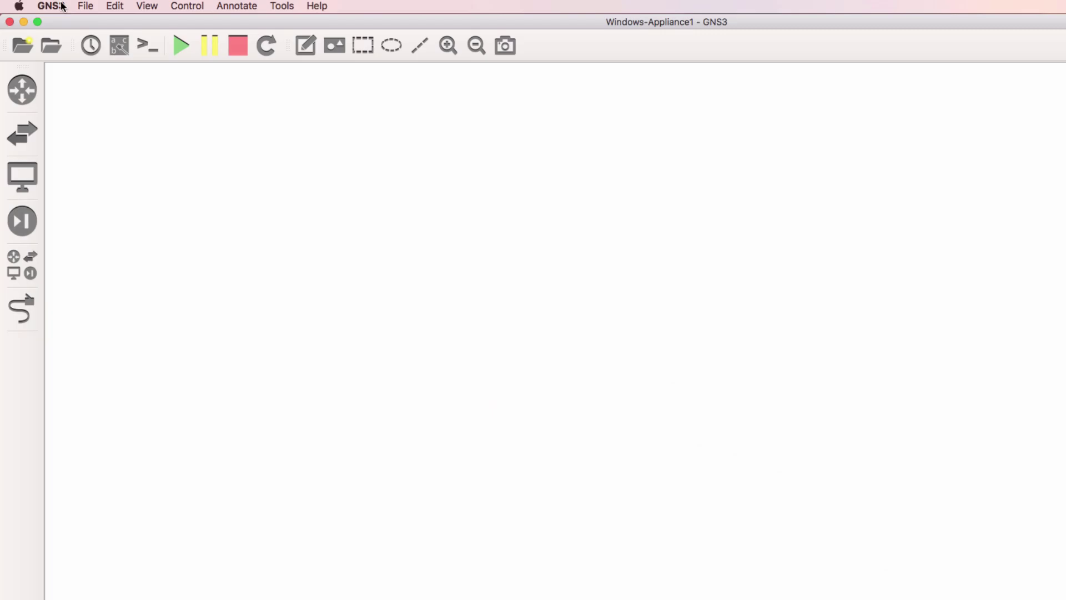
Import the downloaded windows.gns3a appliance template from the File menu
{"action": "left_click", "coordinate": [84, 5]}
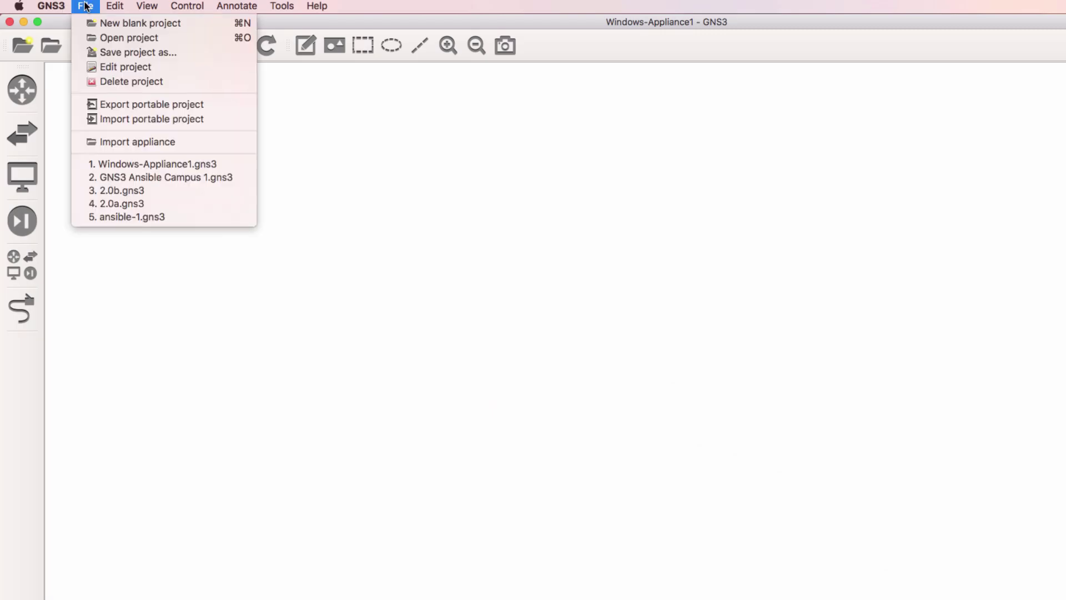
{"action": "left_click", "coordinate": [140, 143]}
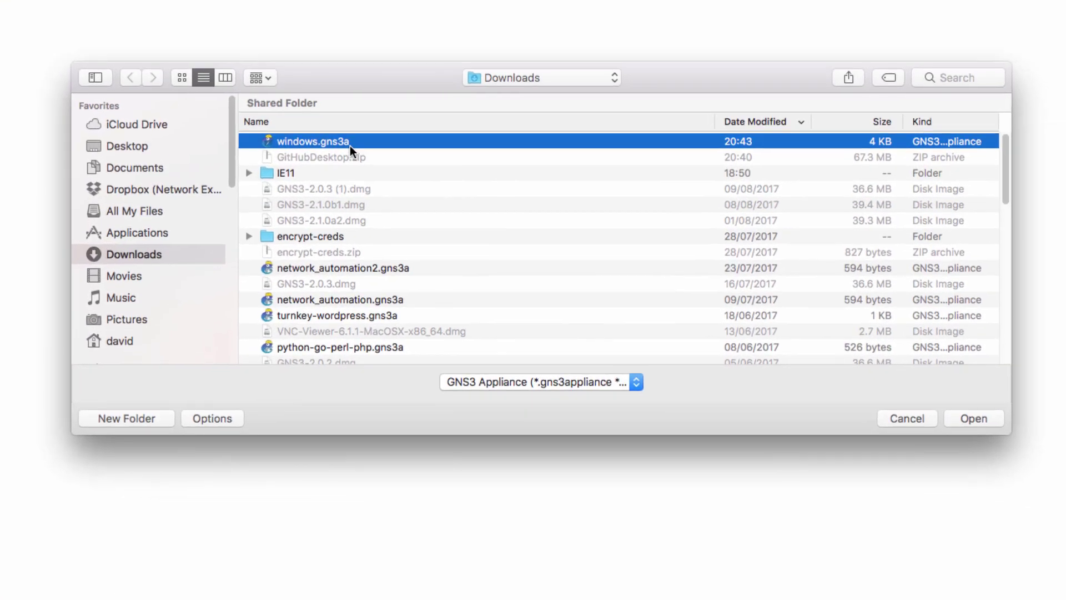
{"action": "left_click", "coordinate": [970, 419]}
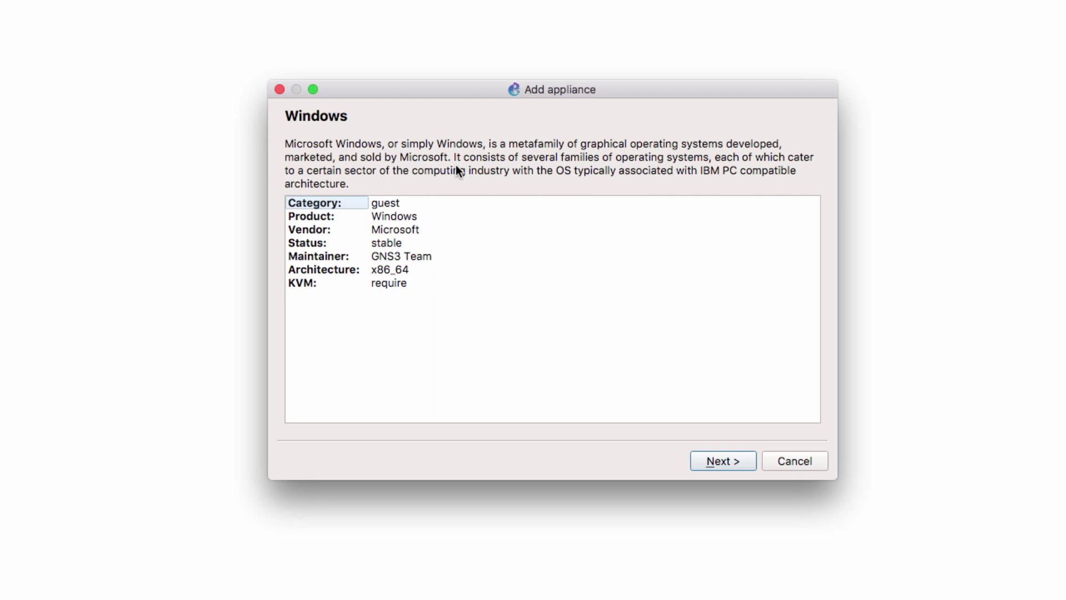
{"action": "left_click", "coordinate": [422, 216]}
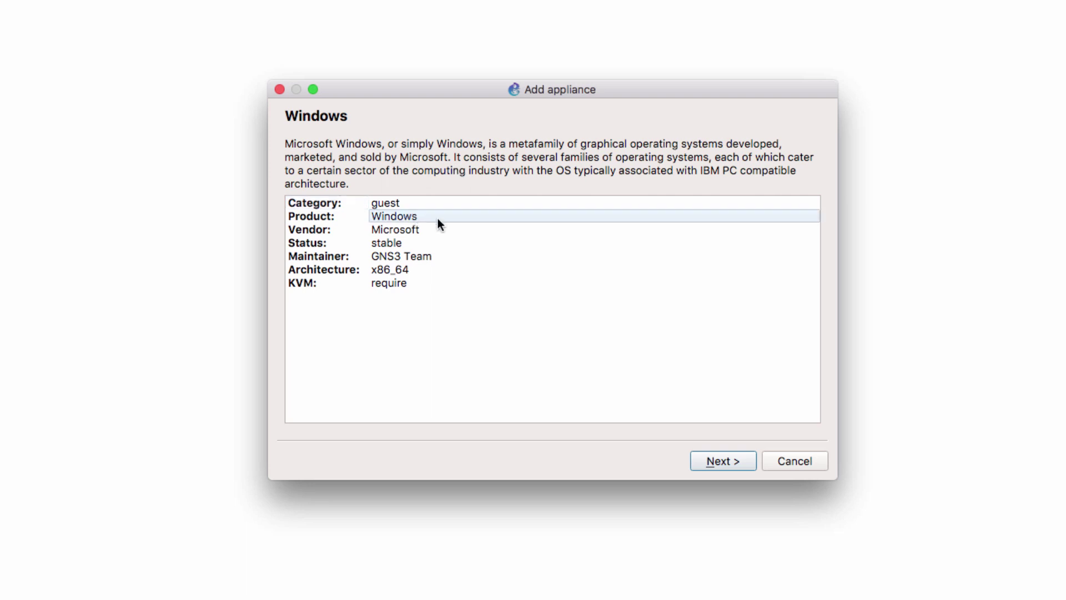
{"action": "left_click", "coordinate": [427, 269]}
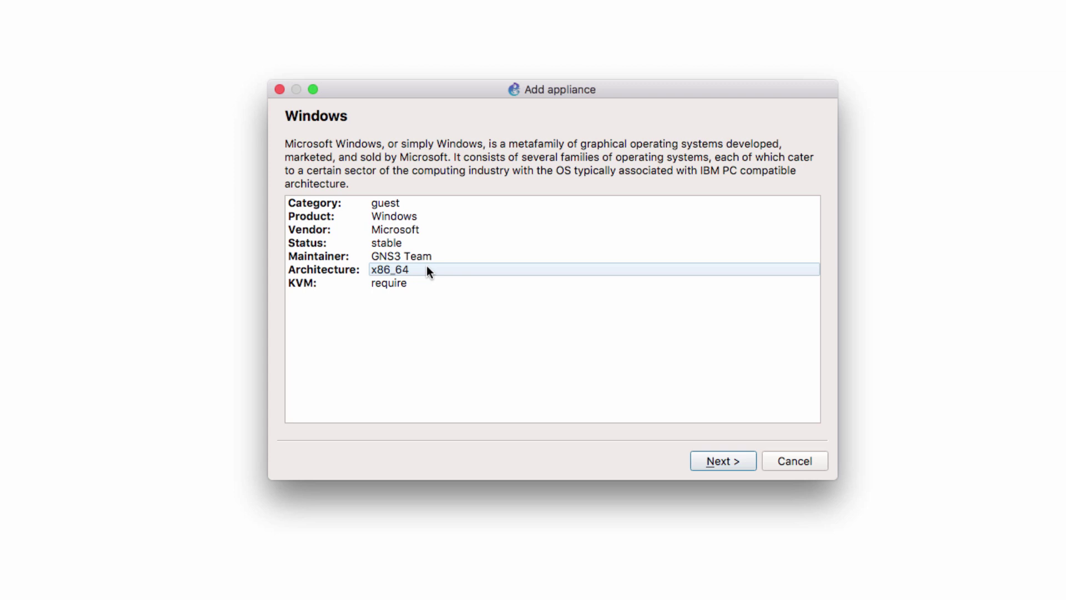
{"action": "left_click", "coordinate": [421, 285]}
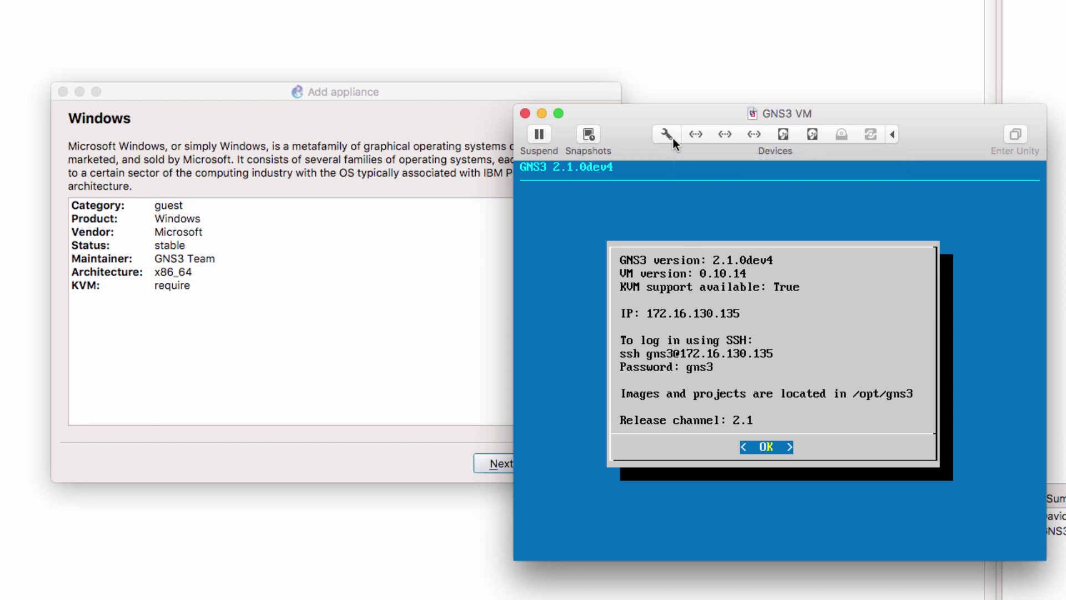
{"action": "key", "text": "super+h"}
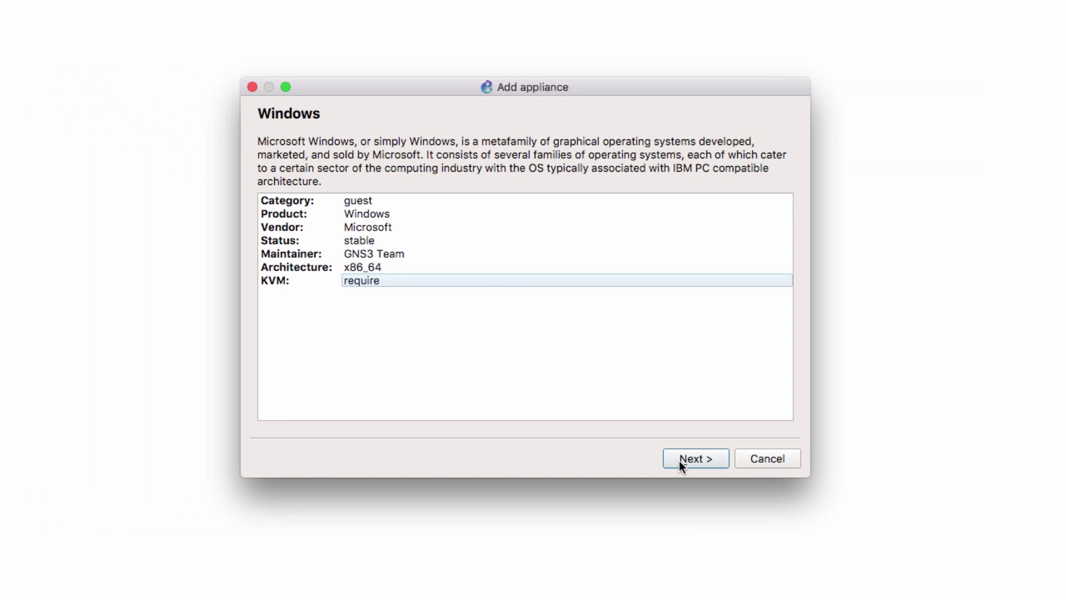
Keep 'Run the appliance on the GNS3 VM' and pass the server check to Required files
{"action": "left_click", "coordinate": [682, 460]}
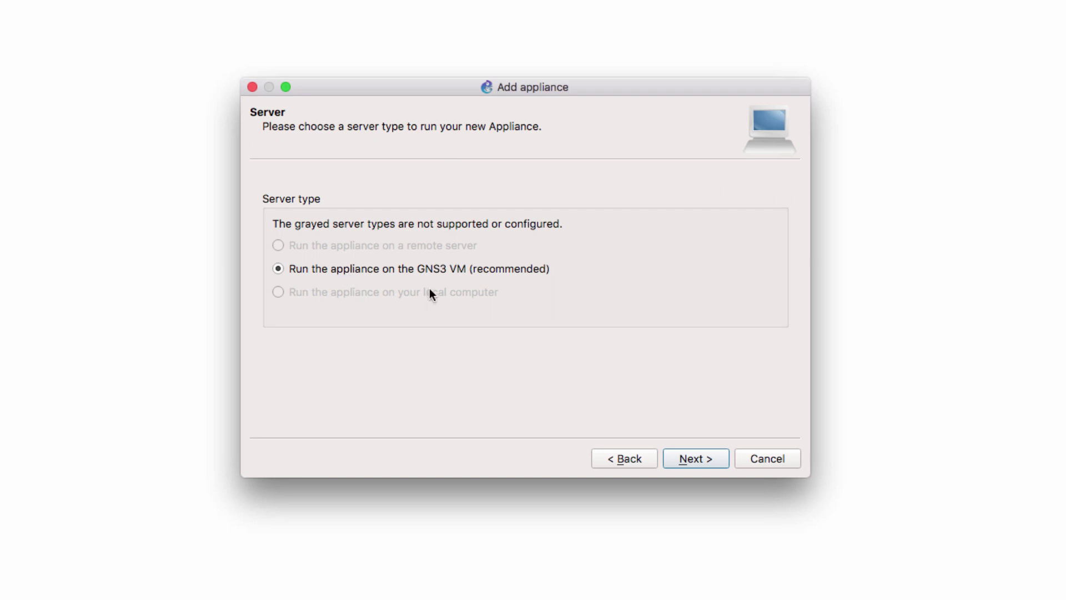
{"action": "left_click", "coordinate": [697, 470]}
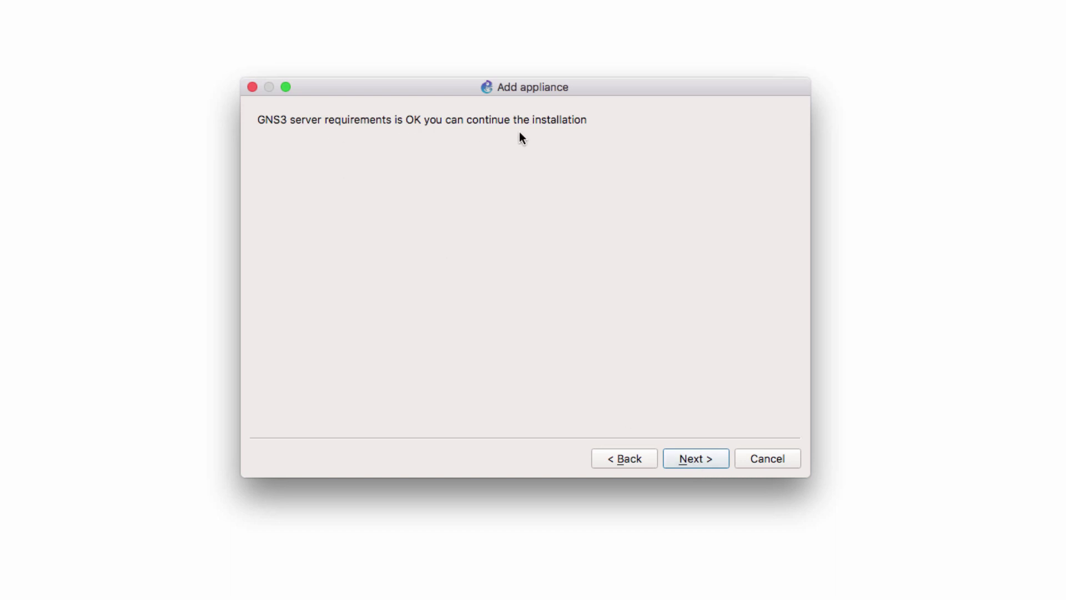
{"action": "left_click", "coordinate": [720, 463]}
Widen the Version column and review the Windows 8.1 and Windows 7 IE versions listed
{"action": "left_click_drag", "start_coordinate": [396, 214], "coordinate": [414, 217]}
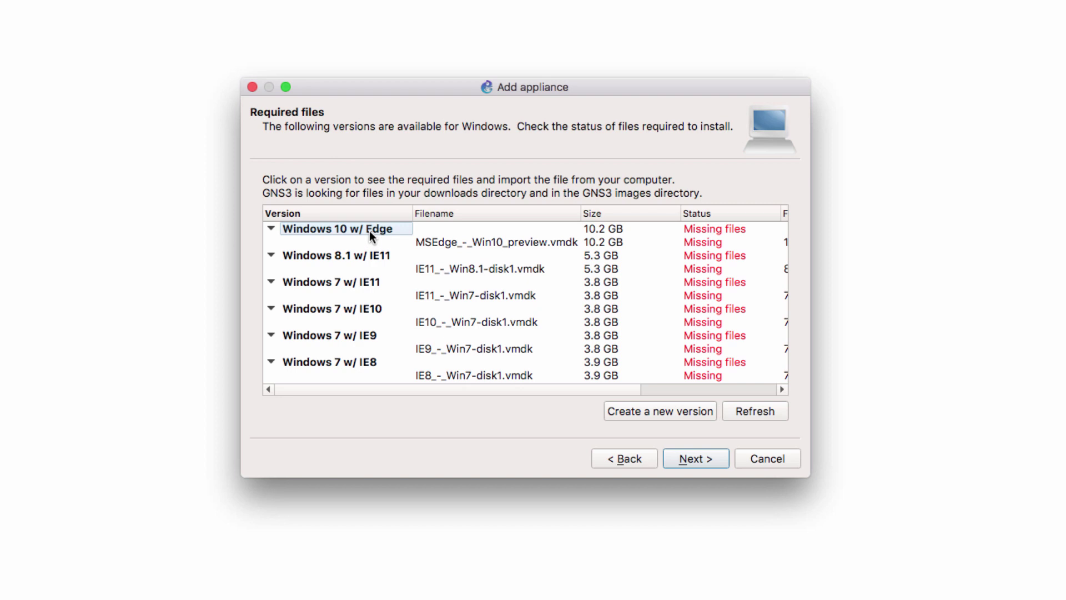
{"action": "left_click", "coordinate": [369, 254]}
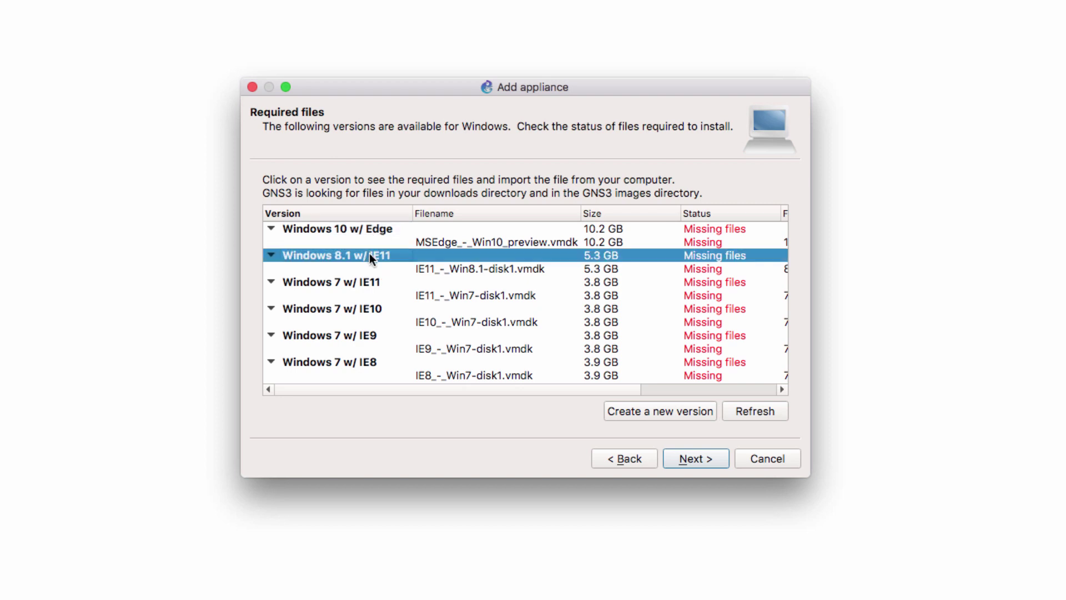
{"action": "left_click", "coordinate": [367, 282]}
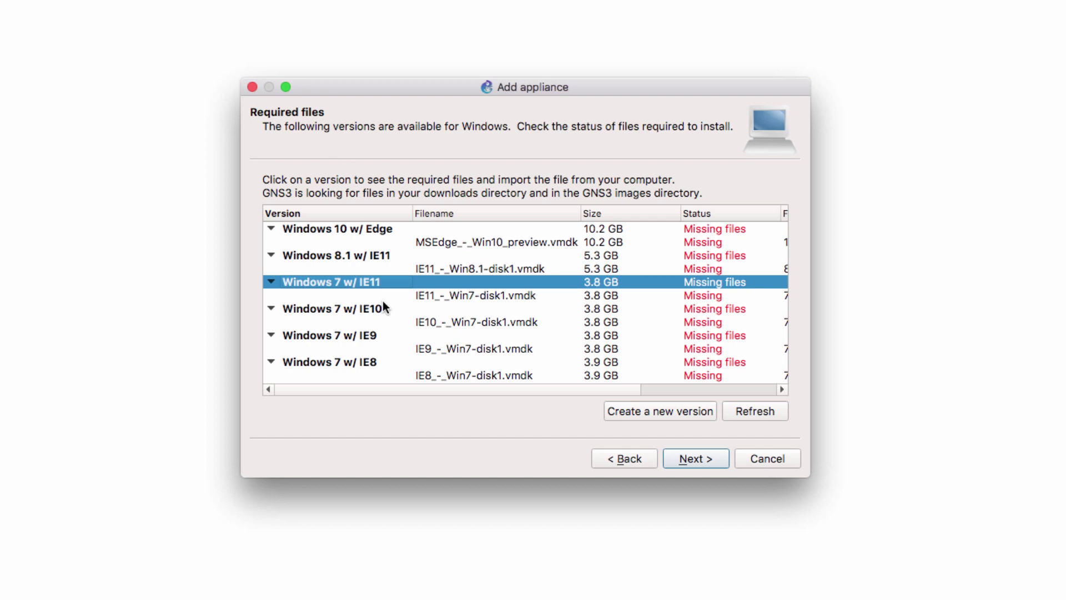
{"action": "left_click", "coordinate": [382, 305]}
{"action": "left_click", "coordinate": [389, 337]}
{"action": "left_click", "coordinate": [389, 363]}
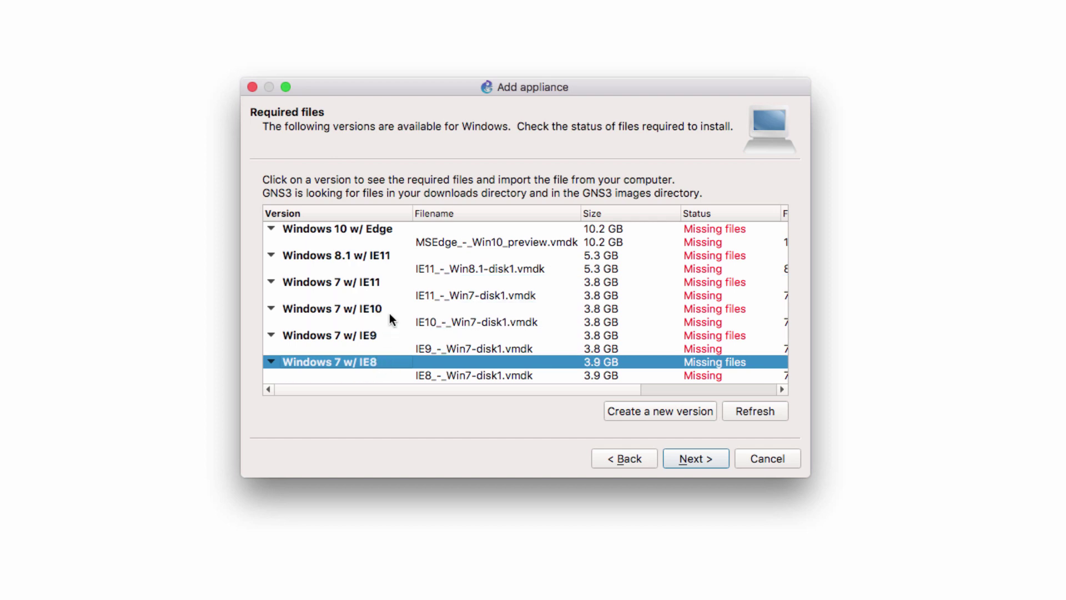
{"action": "left_click", "coordinate": [378, 294]}
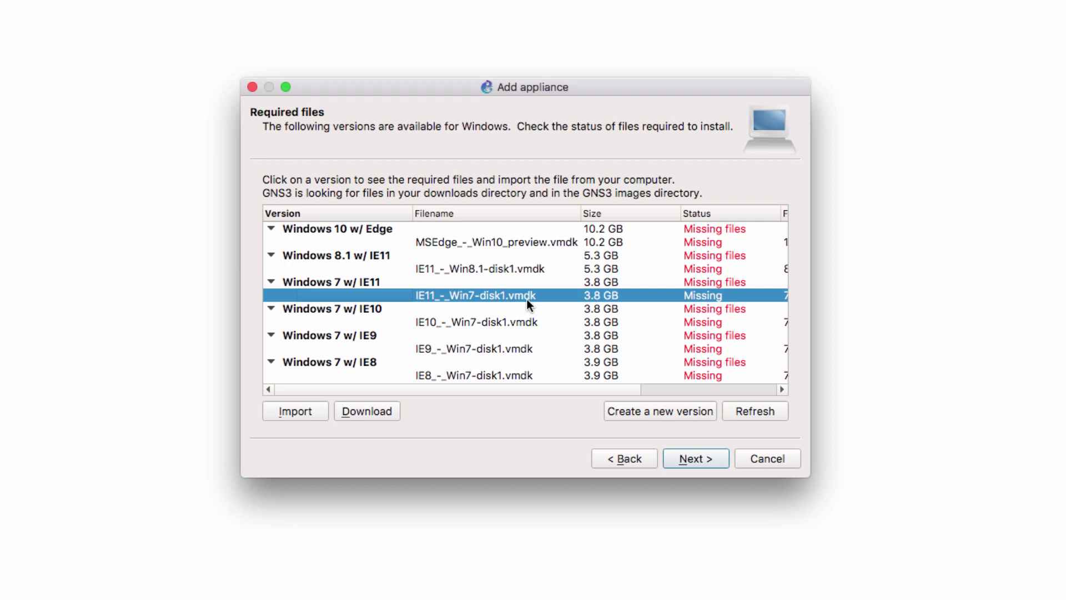
Follow the Download link for the missing IE11_-_Win7-disk1.vmdk and accept the vendor redirect
{"action": "left_click", "coordinate": [509, 245]}
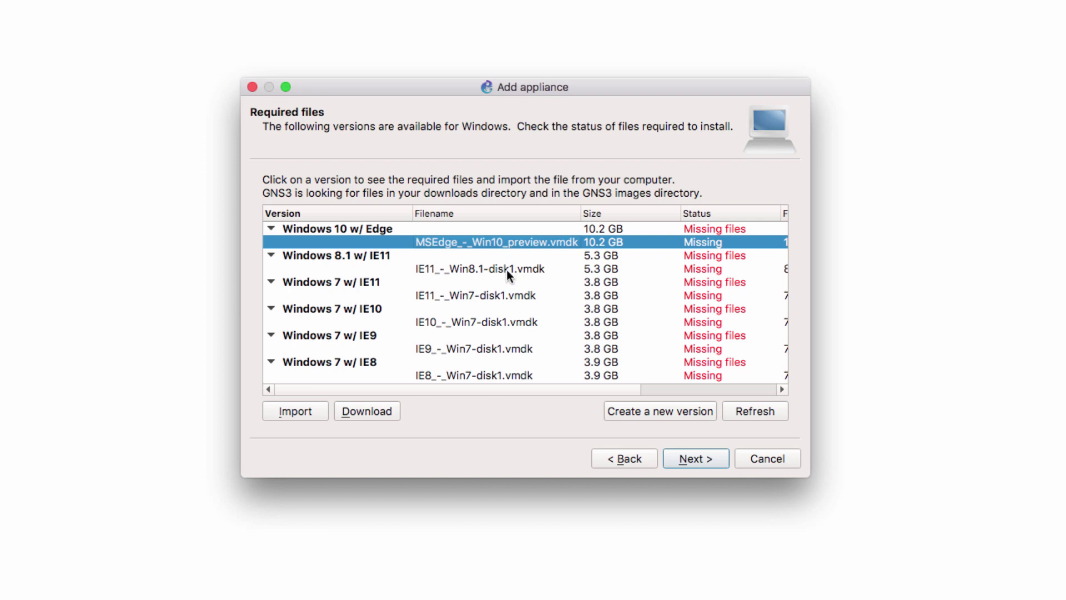
{"action": "left_click", "coordinate": [510, 272]}
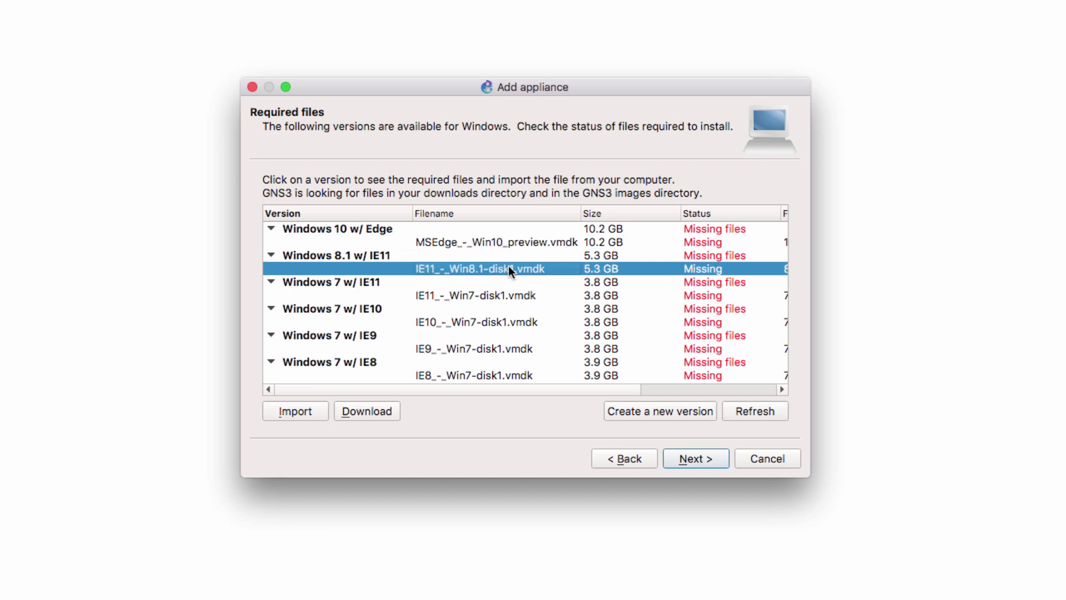
{"action": "left_click", "coordinate": [511, 295]}
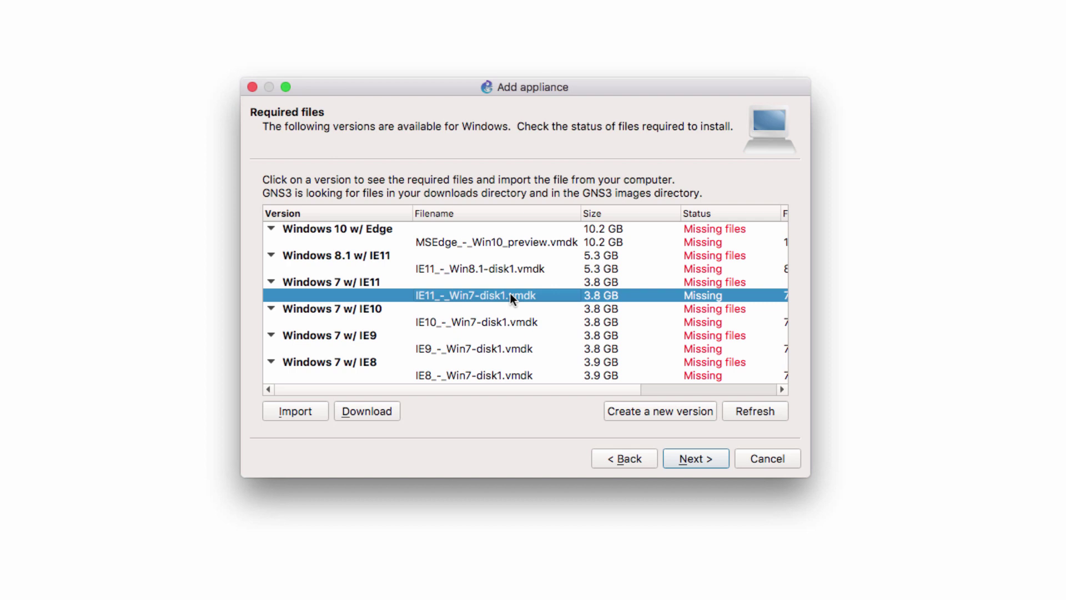
{"action": "left_click", "coordinate": [388, 411]}
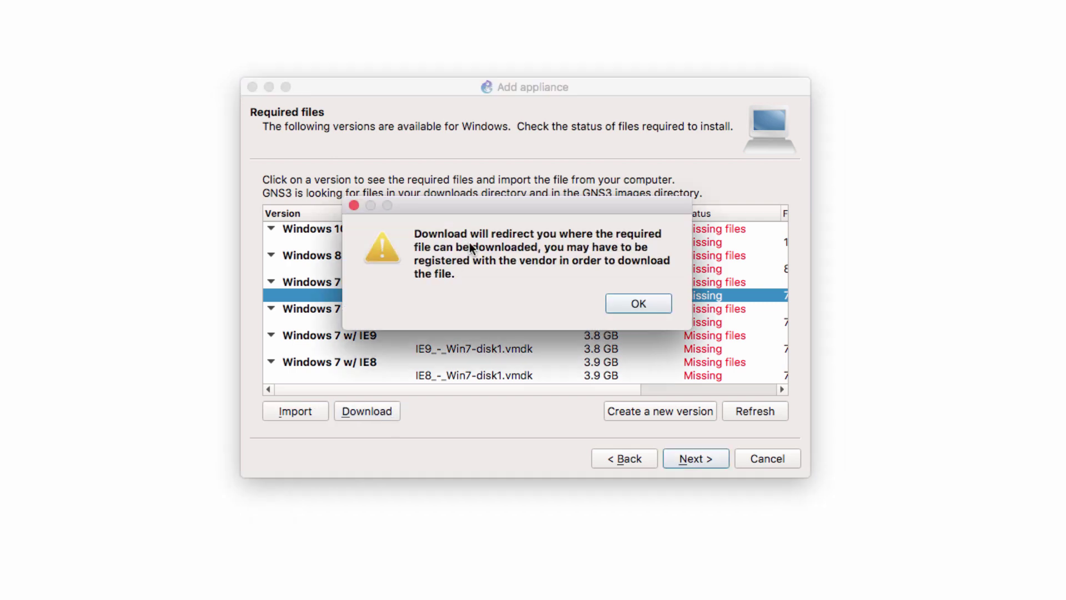
{"action": "left_click", "coordinate": [636, 305]}
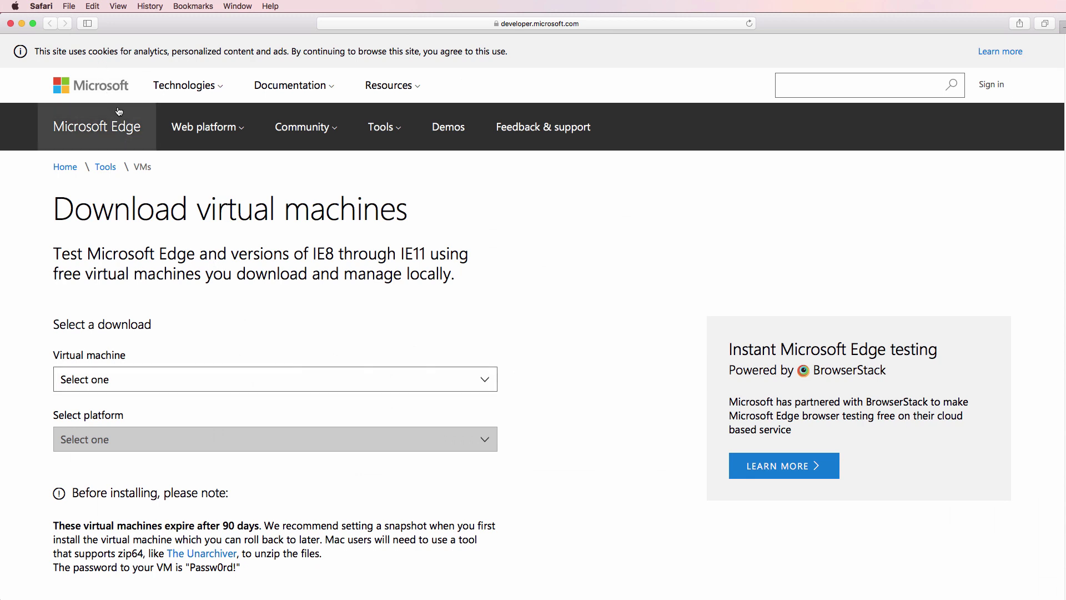
Download IE11 on Win7 (x86) for VMware (Windows, Mac) as a .ZIP
{"action": "scroll", "coordinate": [245, 348], "scroll_direction": "down", "scroll_amount": 2}
{"action": "scroll", "coordinate": [245, 351], "scroll_direction": "up", "scroll_amount": 2}
{"action": "left_click", "coordinate": [255, 378]}
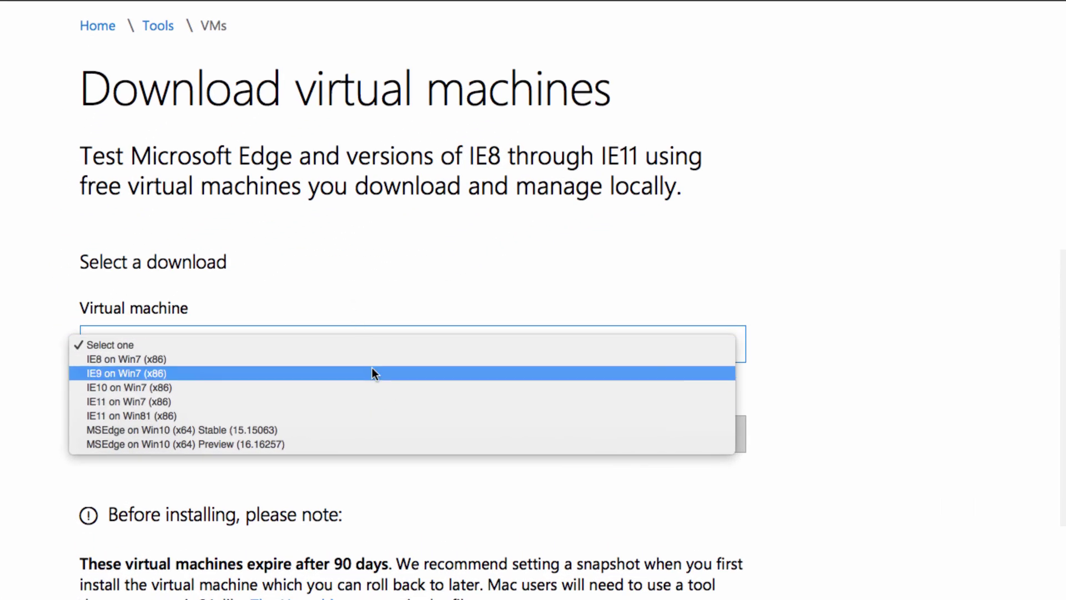
{"action": "left_click", "coordinate": [365, 402]}
{"action": "left_click", "coordinate": [288, 433]}
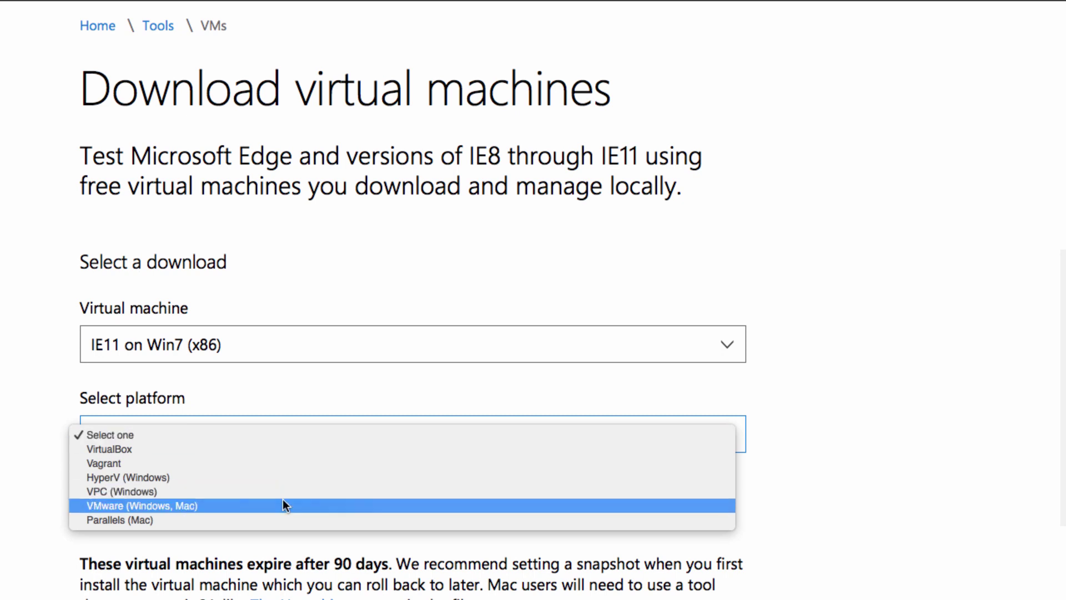
{"action": "left_click", "coordinate": [284, 505]}
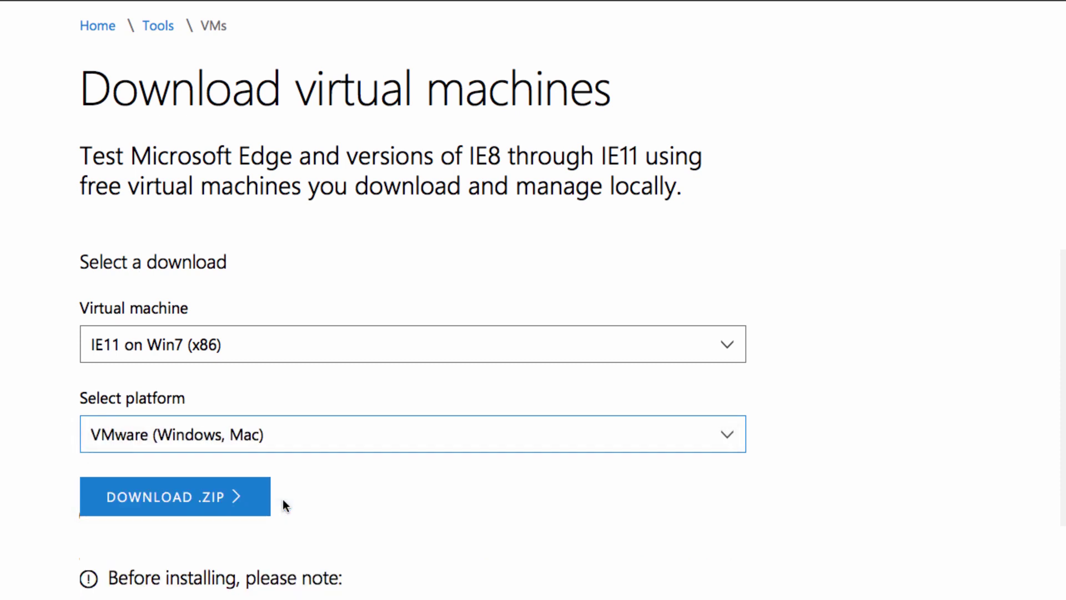
{"action": "left_click", "coordinate": [198, 503]}
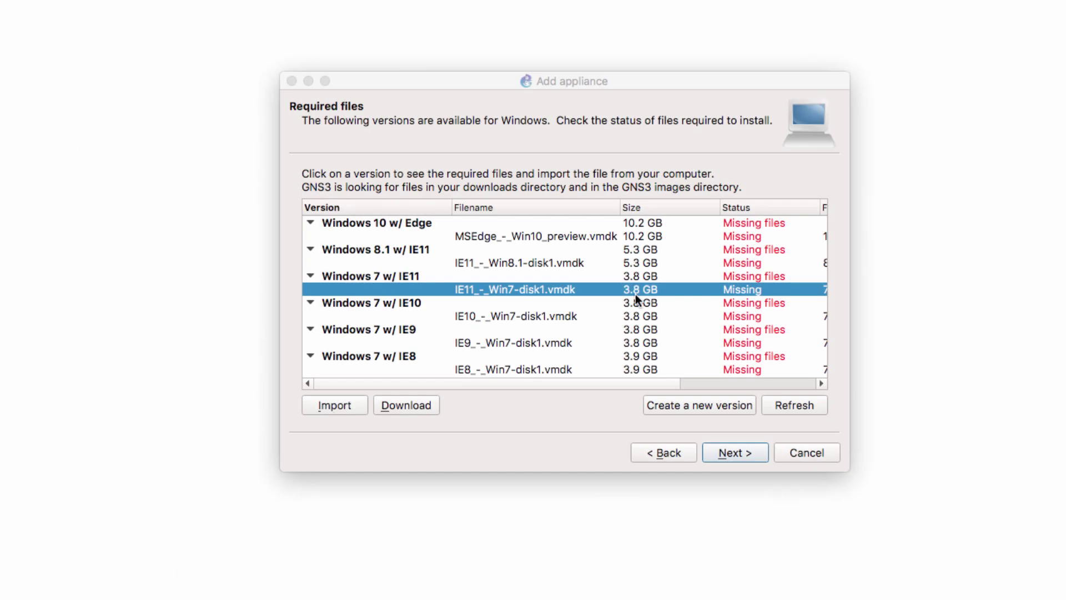
{"action": "left_click", "coordinate": [637, 261]}
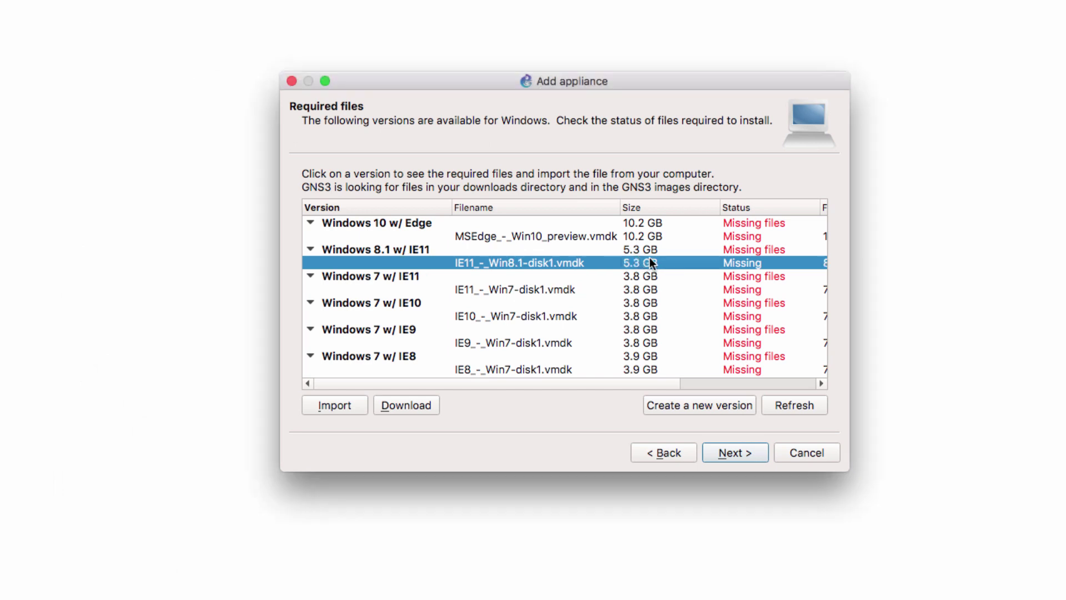
{"action": "left_click", "coordinate": [645, 238]}
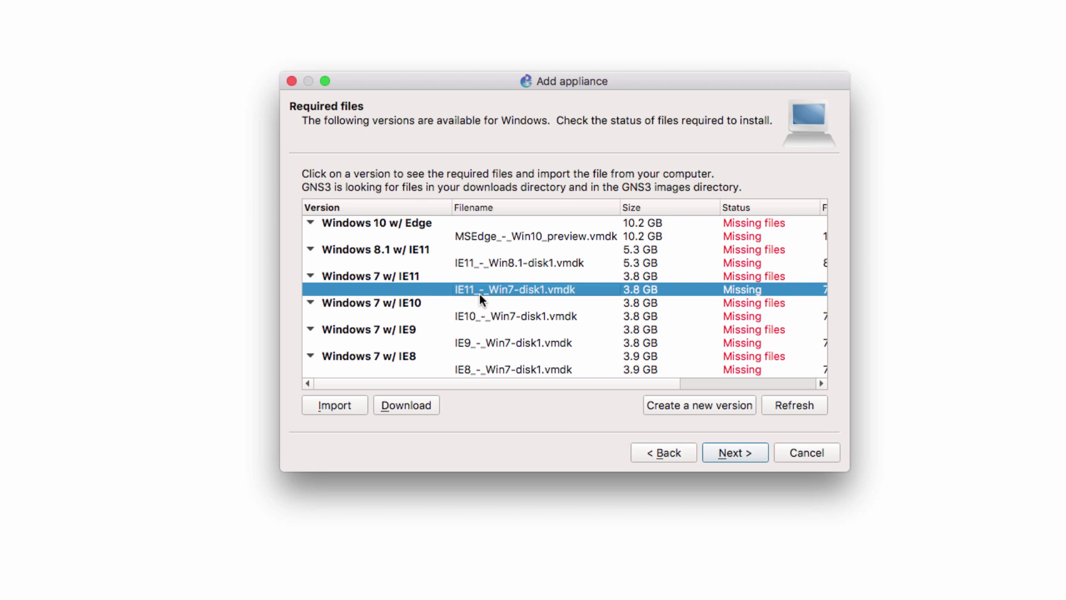
Pick IE11_-_Win7-disk1.vmdk from the Downloads IE11 folder as the file to import
{"action": "left_click", "coordinate": [351, 407]}
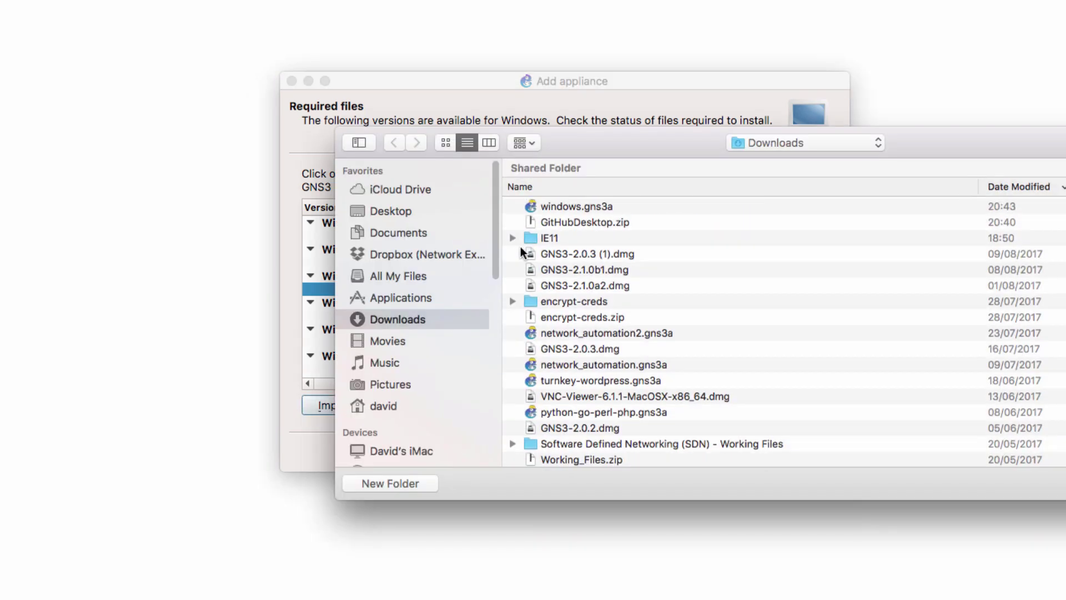
{"action": "left_click", "coordinate": [550, 239]}
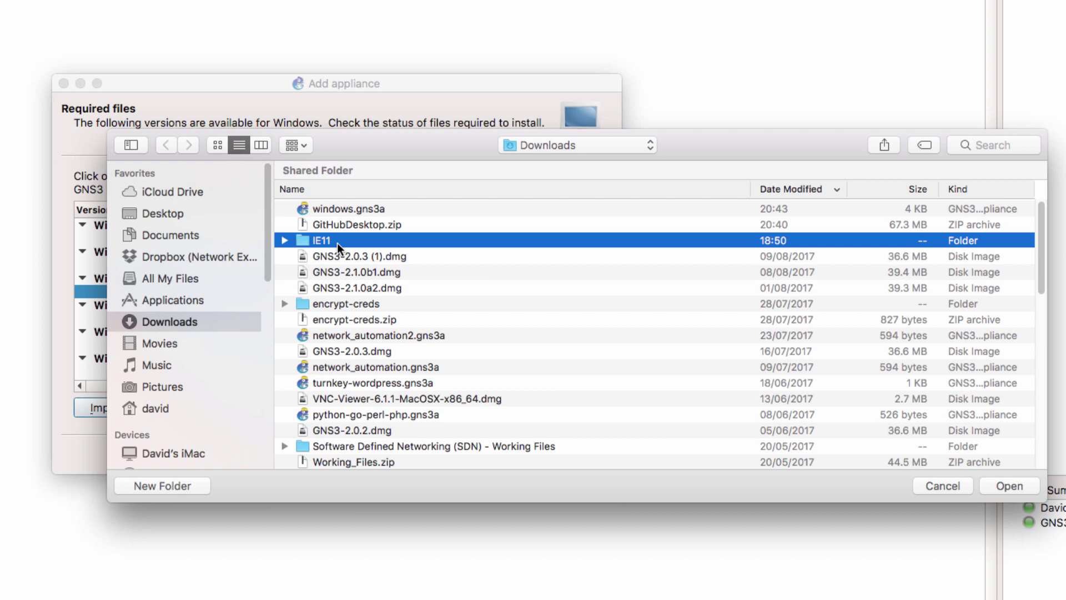
{"action": "double_click", "coordinate": [338, 242]}
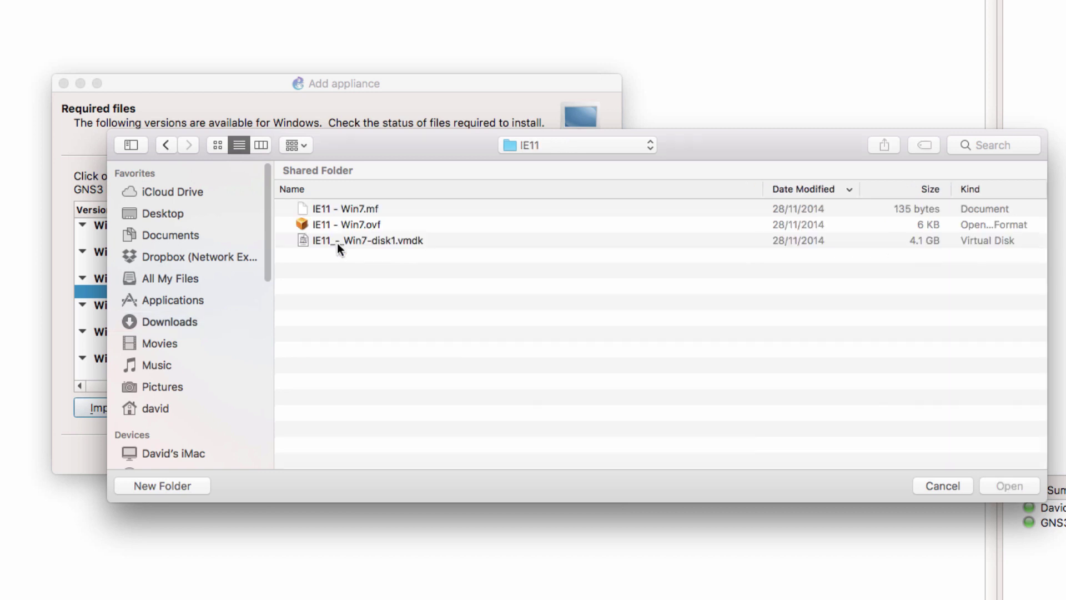
{"action": "left_click_drag", "start_coordinate": [358, 134], "coordinate": [217, 319]}
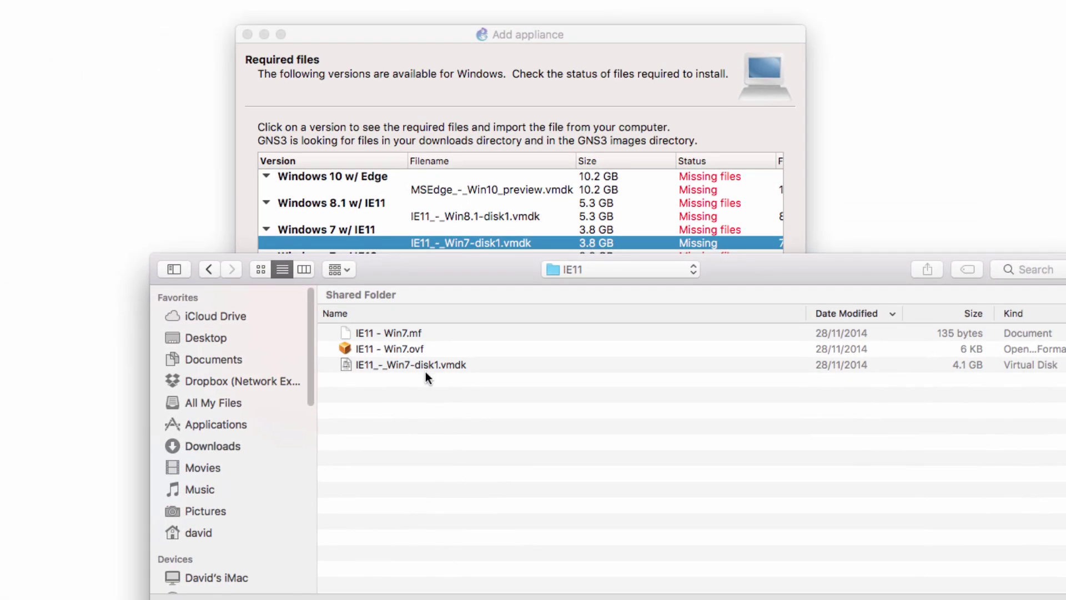
{"action": "left_click", "coordinate": [242, 434]}
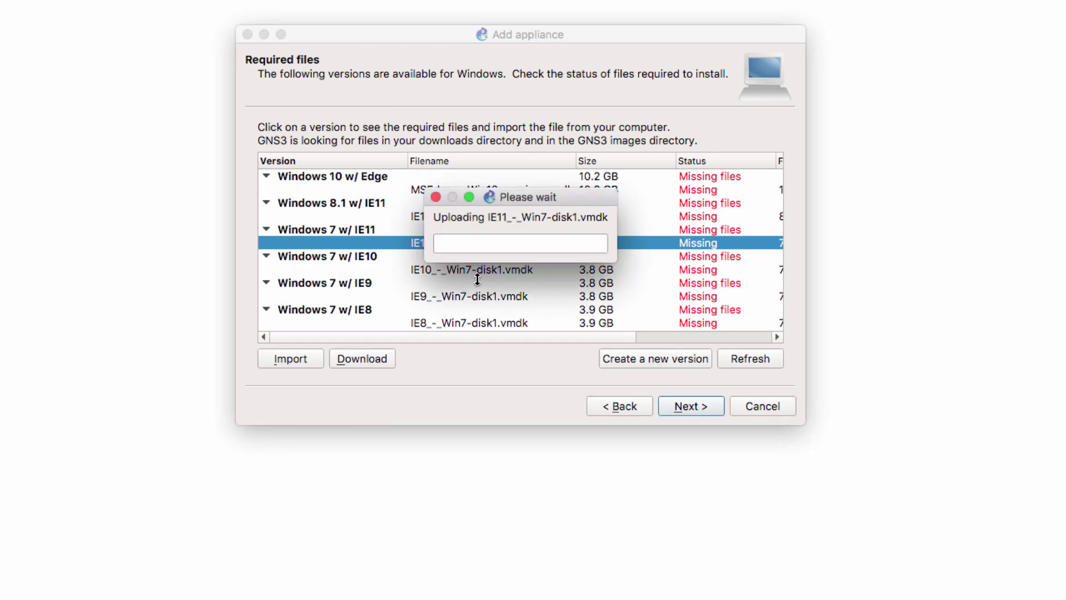
Wait for the IE11_-_Win7-disk1.vmdk upload to finish, briefly checking the GNS3 VM console
{"action": "left_click_drag", "start_coordinate": [515, 201], "coordinate": [432, 275]}
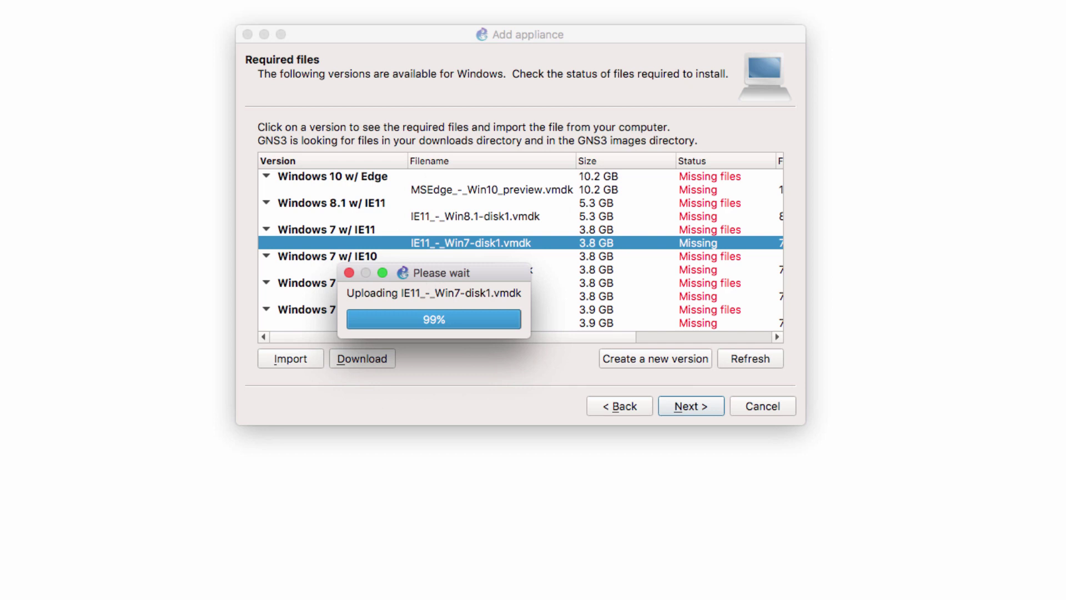
{"action": "key", "text": "super+Tab"}
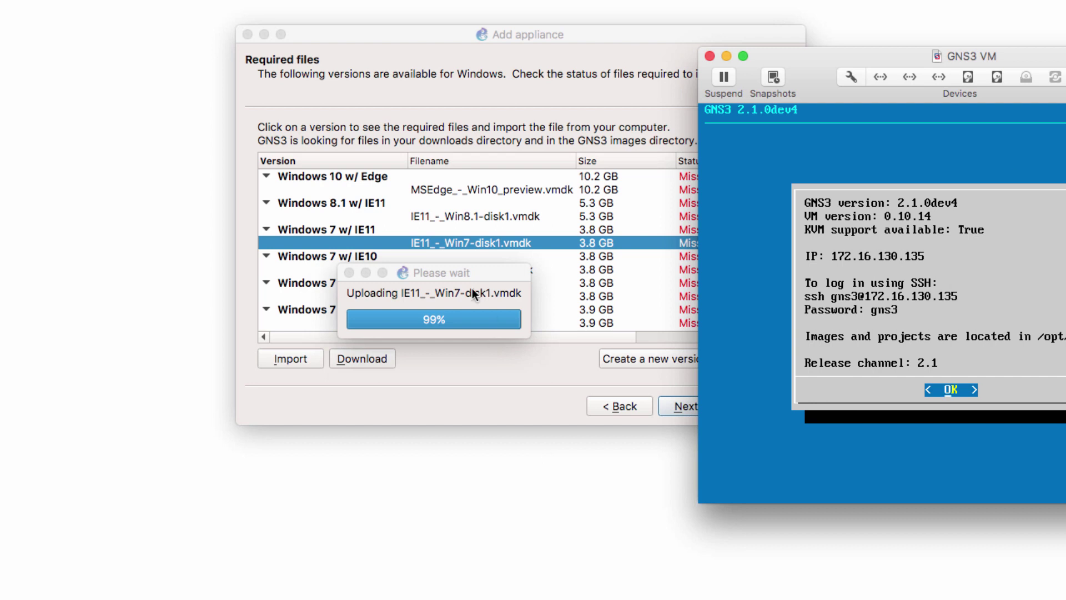
{"action": "key", "text": "super+h"}
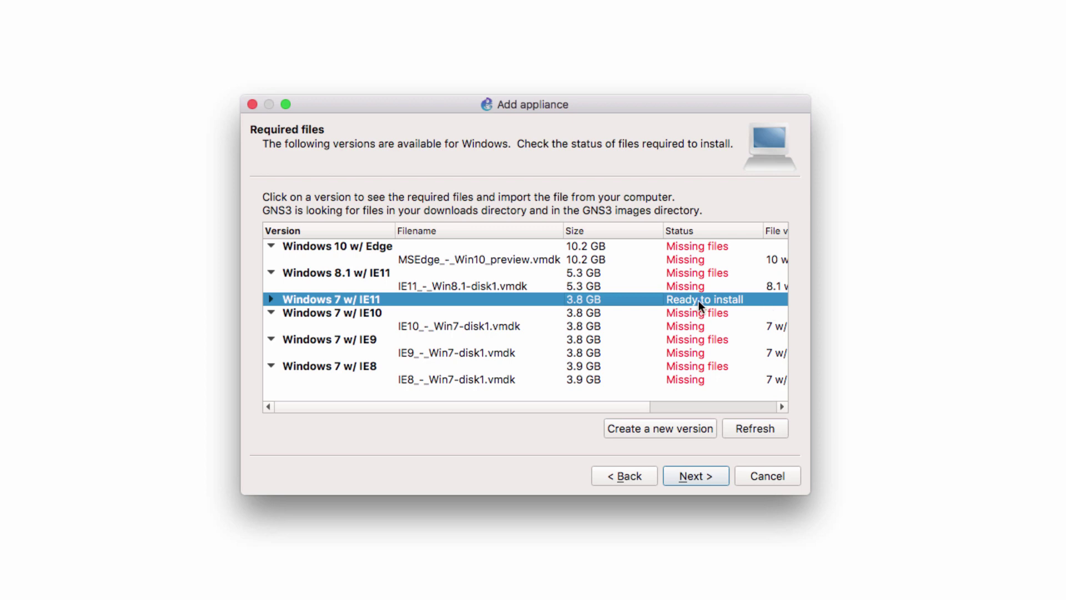
Confirm IE11_-_Win7-disk1.vmdk shows Found, then proceed with the Windows 7 w/ IE11 version
{"action": "left_click", "coordinate": [269, 299]}
{"action": "left_click", "coordinate": [390, 322]}
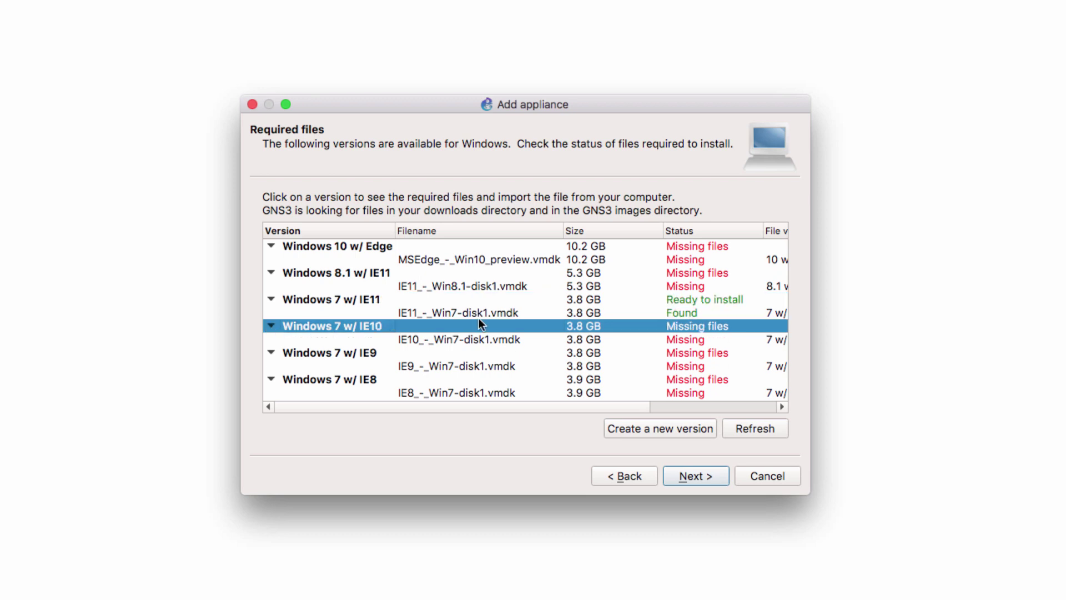
{"action": "left_click", "coordinate": [482, 316]}
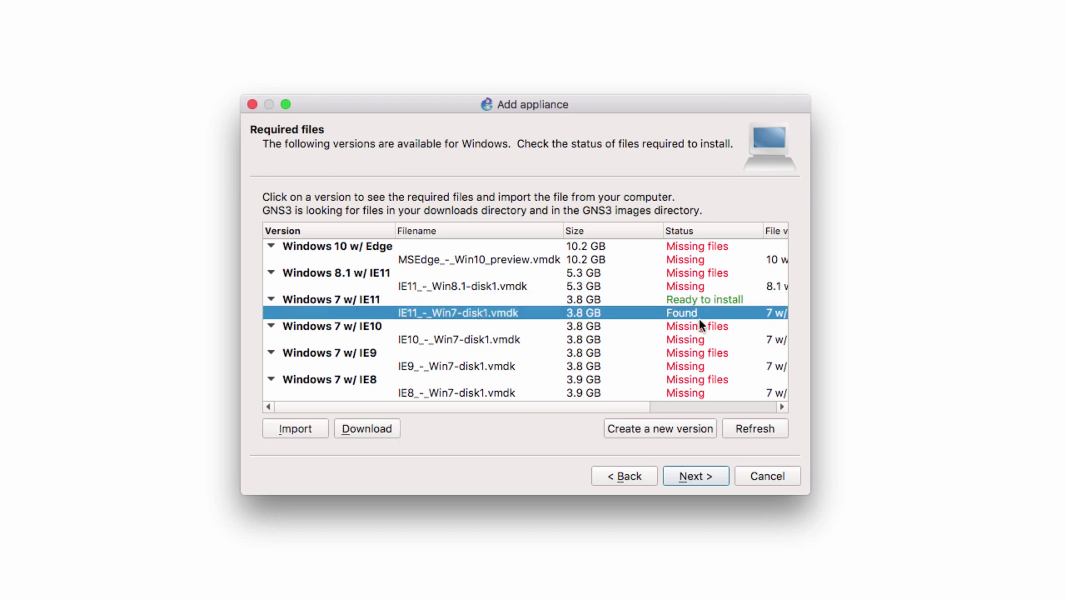
{"action": "left_click", "coordinate": [608, 300]}
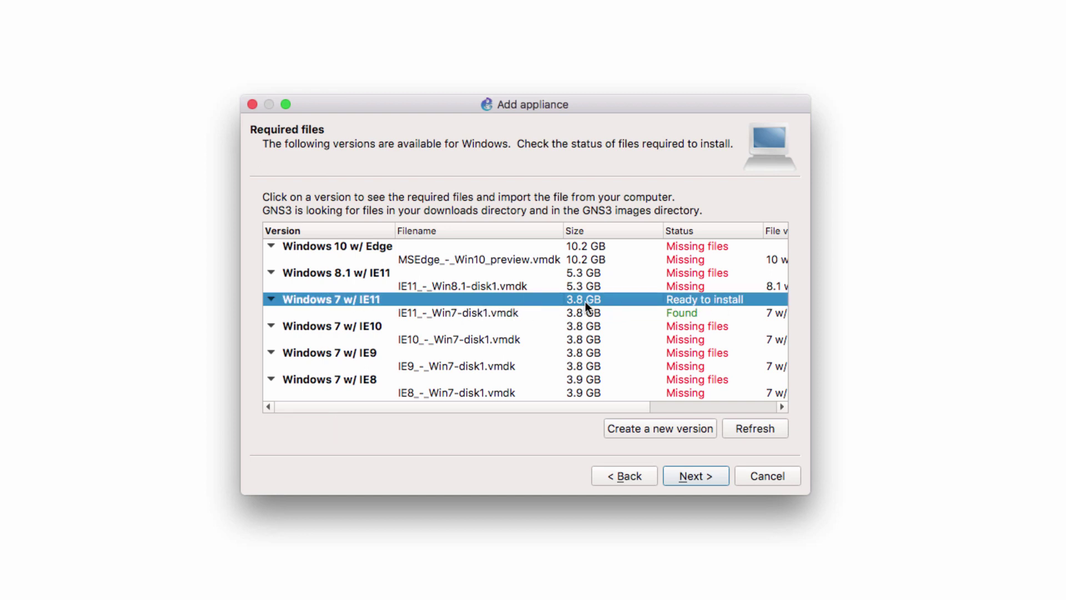
{"action": "left_click", "coordinate": [683, 478]}
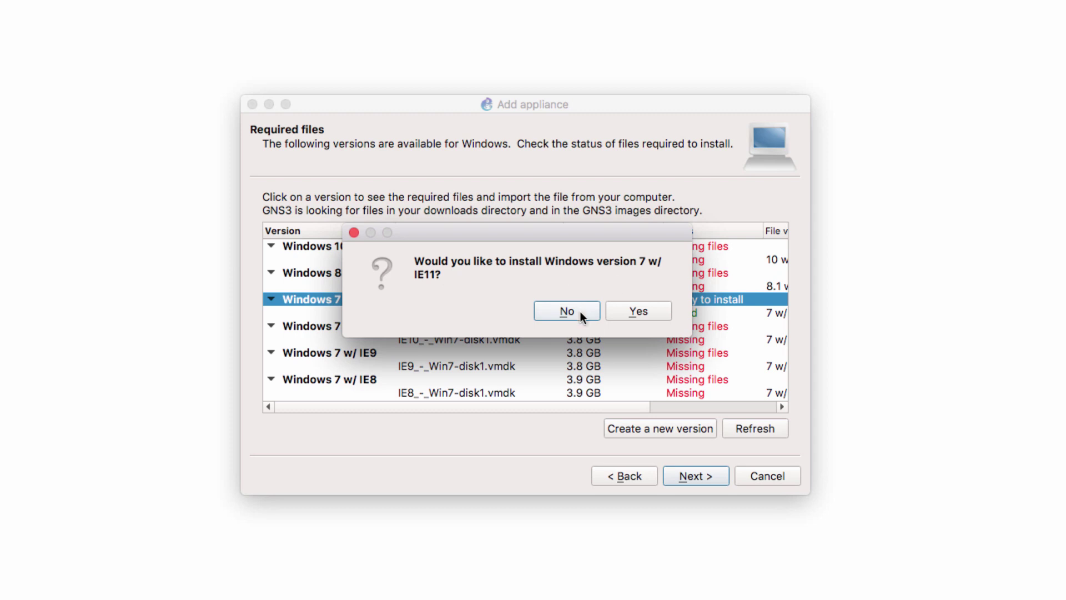
Confirm installing Windows 7 w/ IE11 and accept /usr/bin/qemu-system-x86_64 as the Qemu binary
{"action": "left_click", "coordinate": [651, 314]}
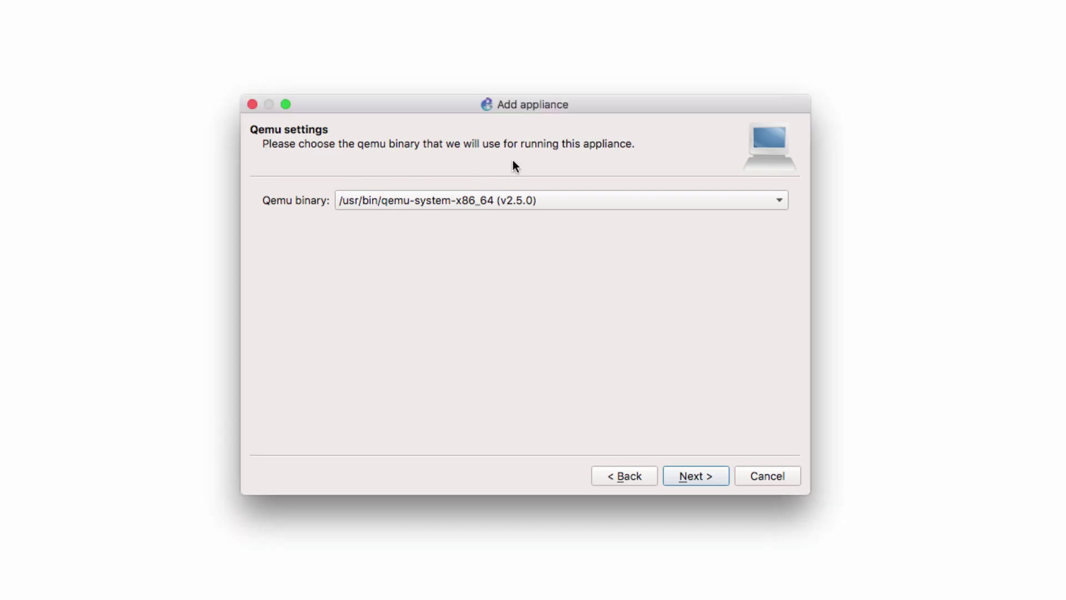
{"action": "left_click", "coordinate": [696, 477]}
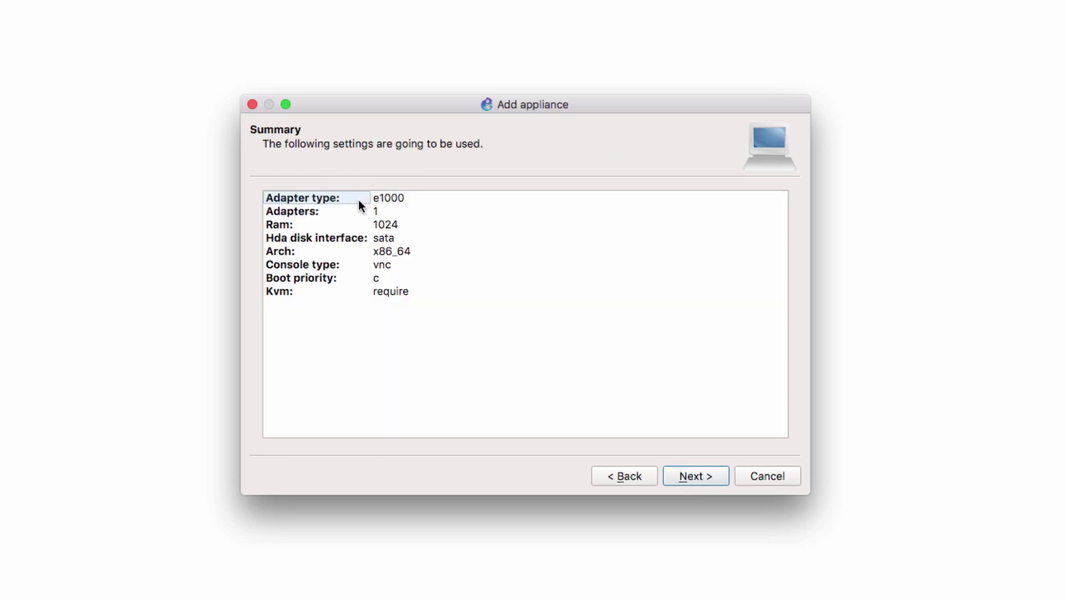
Review adapters, RAM, disk interface, architecture, console type and KVM settings, then continue to Usage
{"action": "left_click", "coordinate": [398, 206]}
{"action": "left_click", "coordinate": [412, 201]}
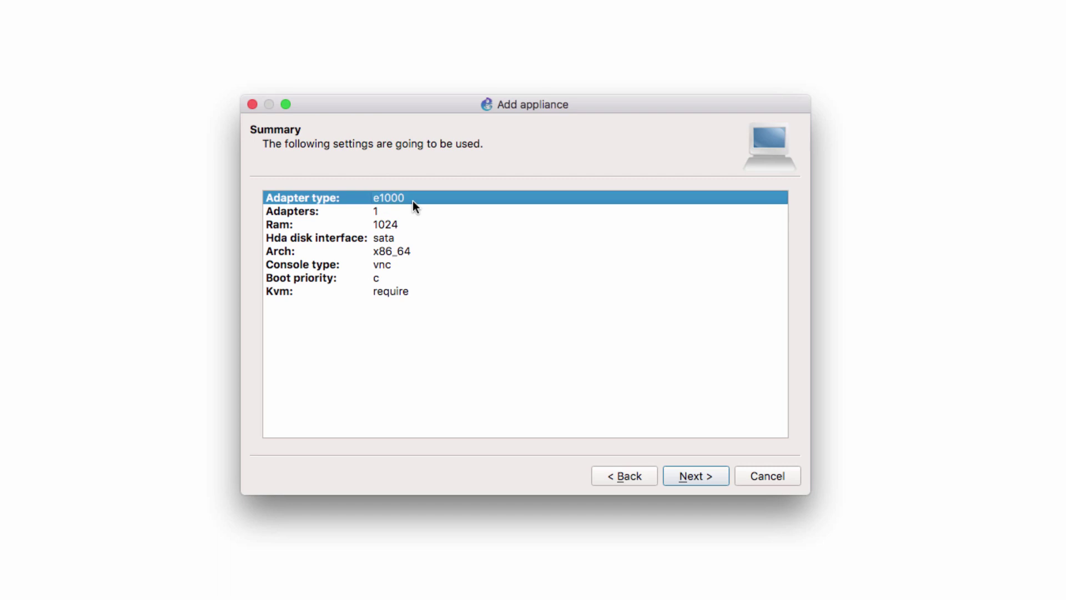
{"action": "left_click", "coordinate": [412, 210]}
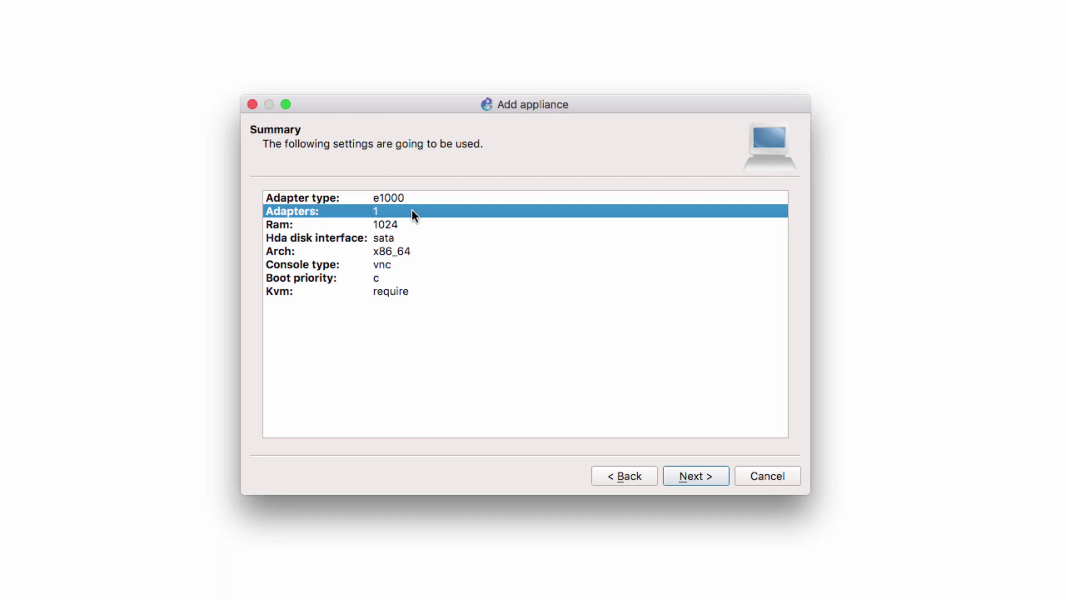
{"action": "left_click", "coordinate": [411, 225]}
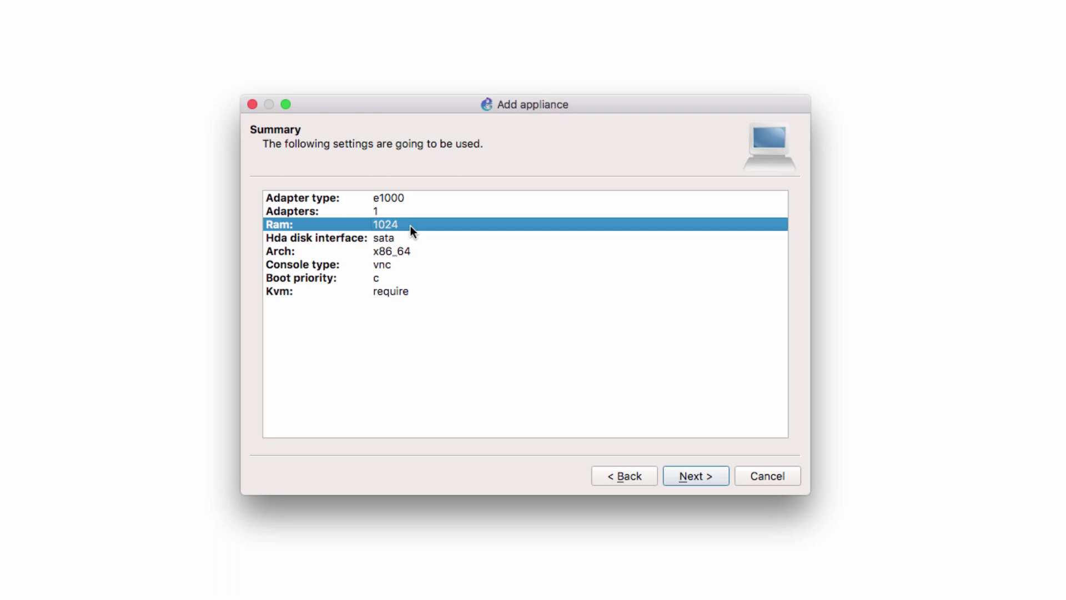
{"action": "left_click", "coordinate": [408, 239]}
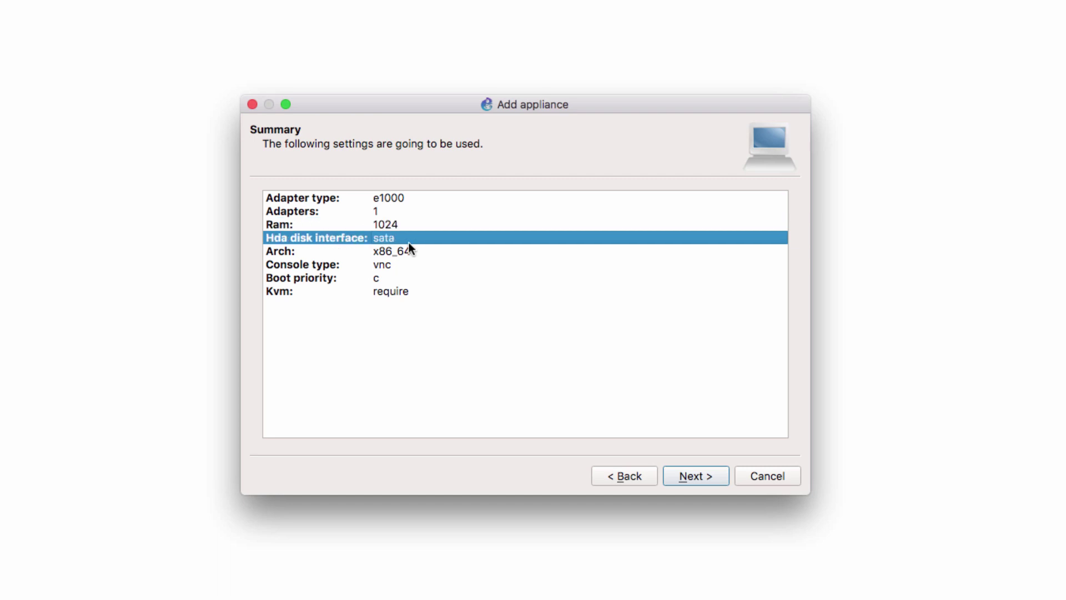
{"action": "left_click", "coordinate": [408, 253]}
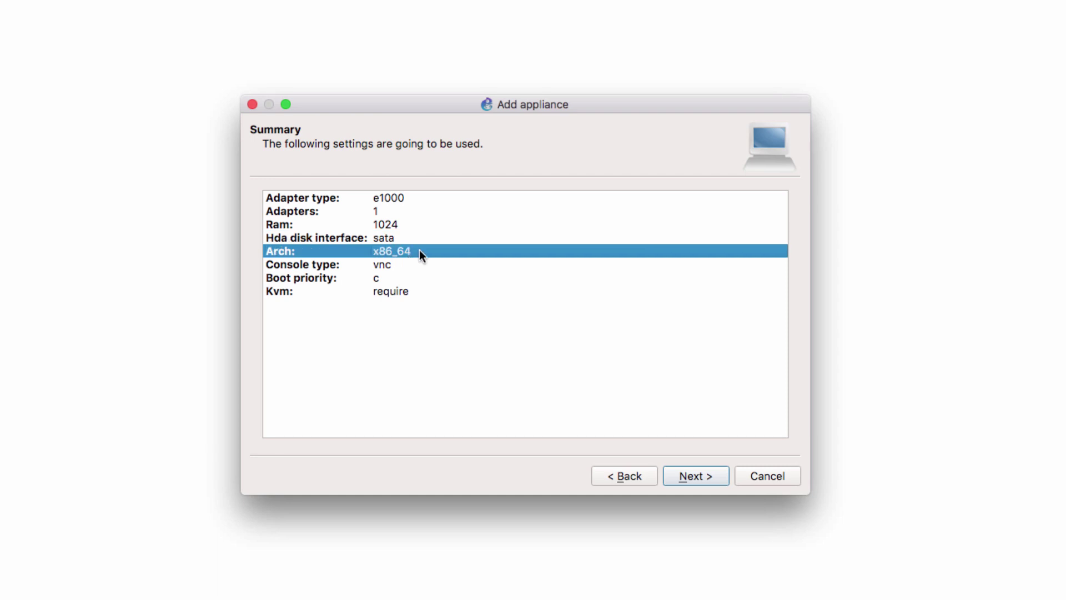
{"action": "left_click", "coordinate": [415, 259]}
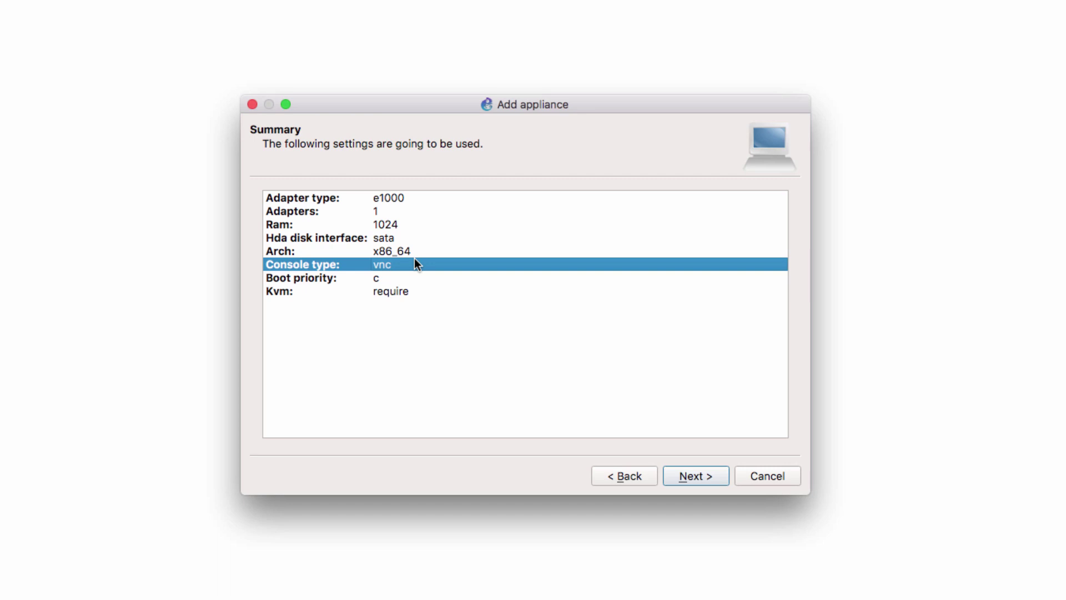
{"action": "left_click", "coordinate": [421, 290]}
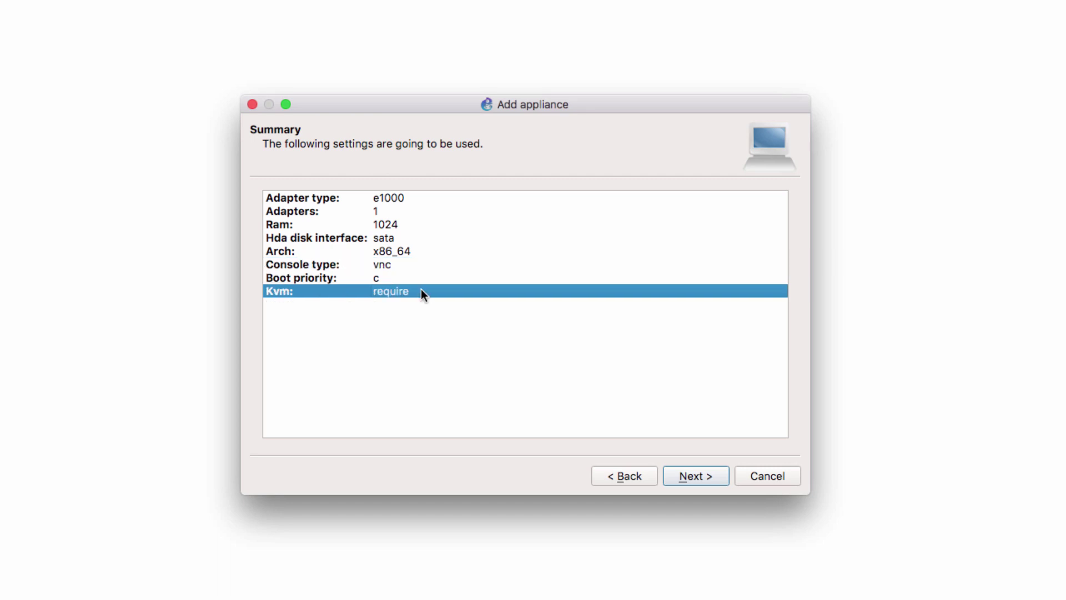
{"action": "left_click", "coordinate": [702, 478]}
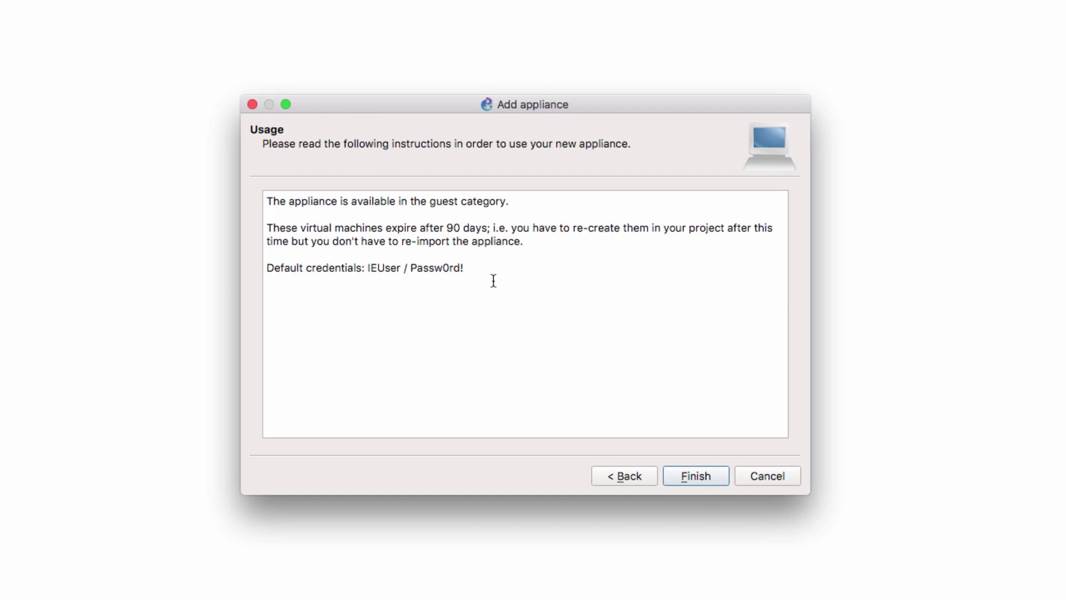
Copy the appliance's default credentials line from the Usage page into new TextEdit document Untitled 4
{"action": "left_click_drag", "start_coordinate": [493, 281], "coordinate": [248, 268]}
{"action": "key", "text": "super+c"}
{"action": "right_click", "coordinate": [308, 269]}
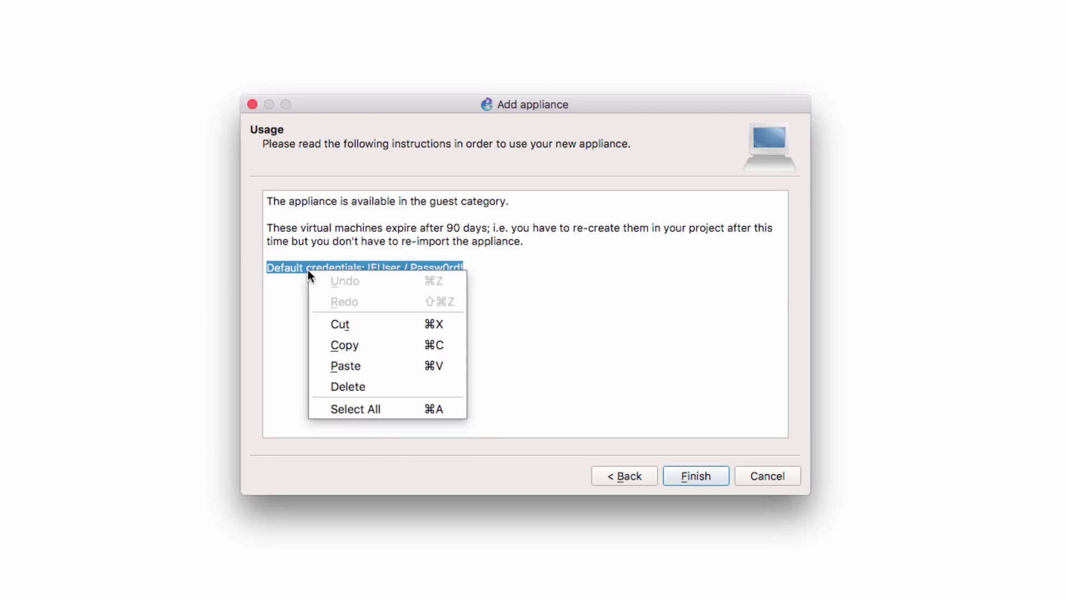
{"action": "left_click", "coordinate": [354, 344]}
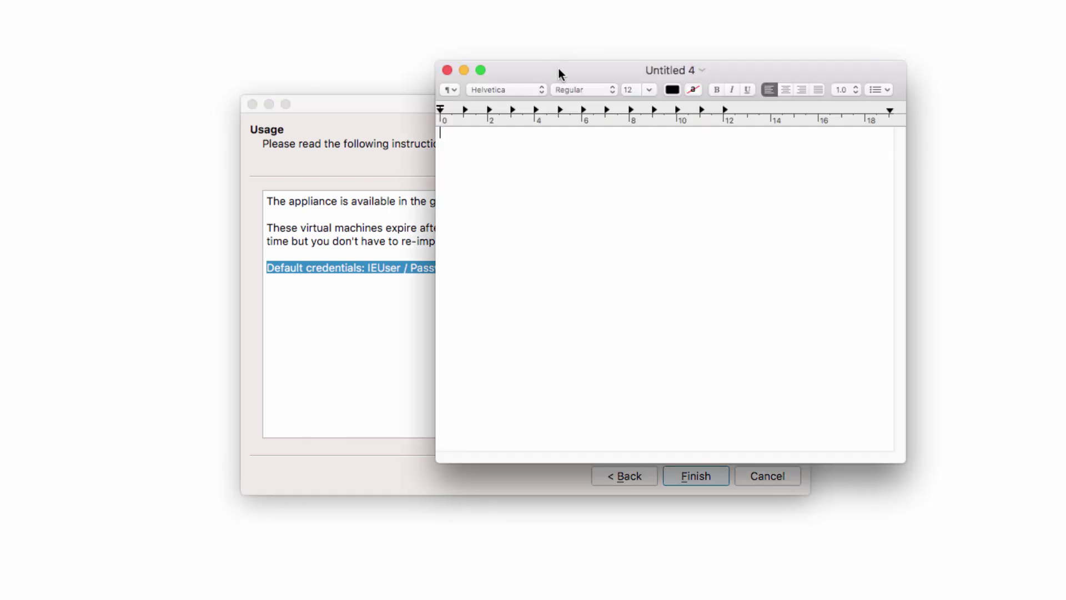
{"action": "key", "text": "super+v"}
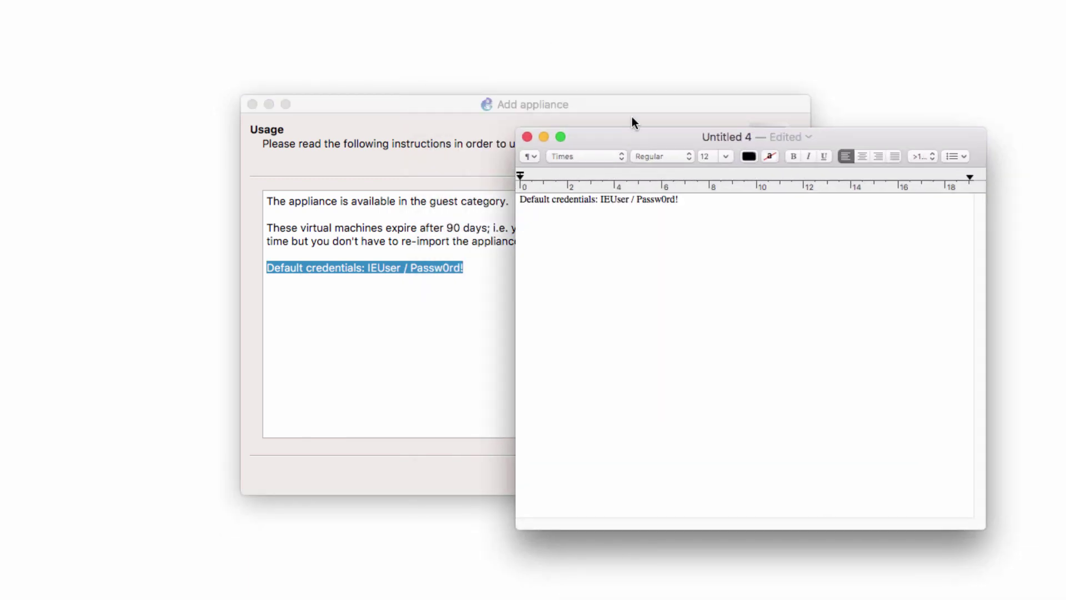
Review the Usage notes on credentials, guest category, 90-day expiry and no re-import
{"action": "left_click", "coordinate": [469, 268]}
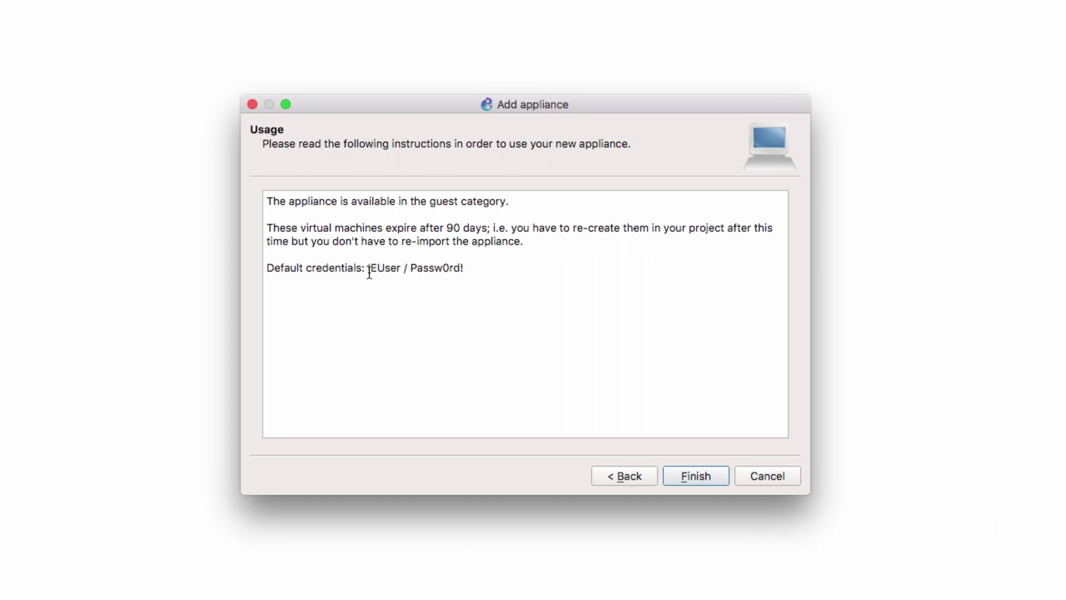
{"action": "left_click_drag", "start_coordinate": [367, 267], "coordinate": [488, 269]}
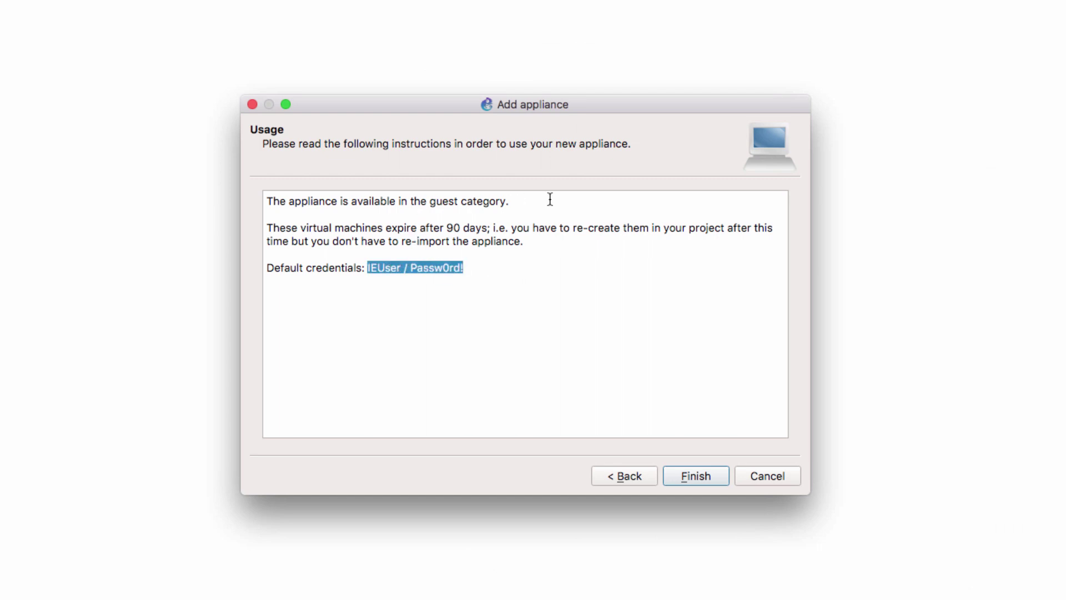
{"action": "left_click_drag", "start_coordinate": [549, 201], "coordinate": [377, 184]}
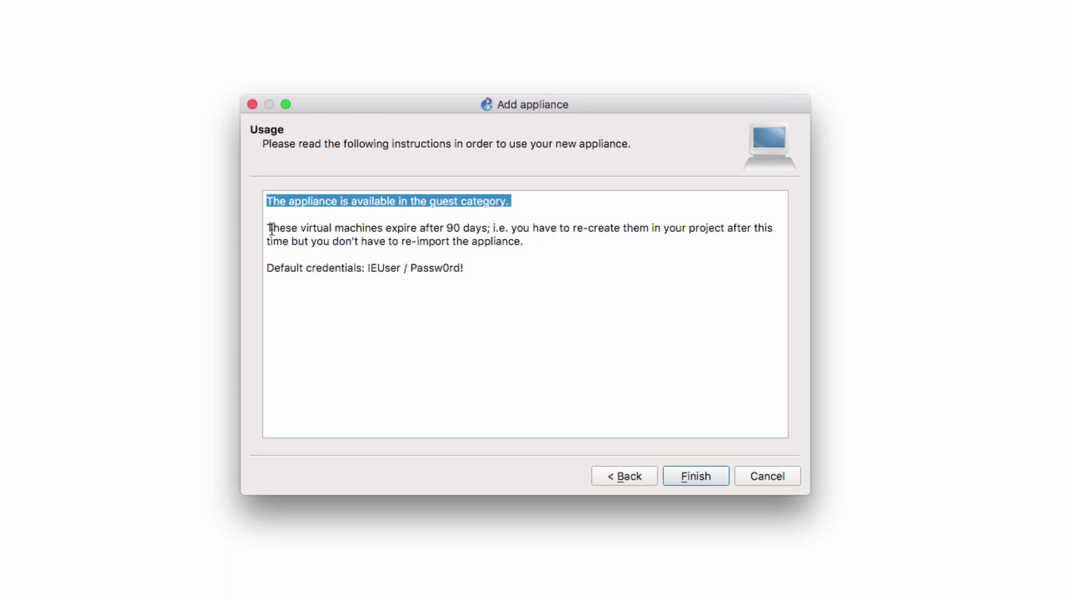
{"action": "left_click_drag", "start_coordinate": [272, 227], "coordinate": [522, 243]}
{"action": "left_click", "coordinate": [392, 245]}
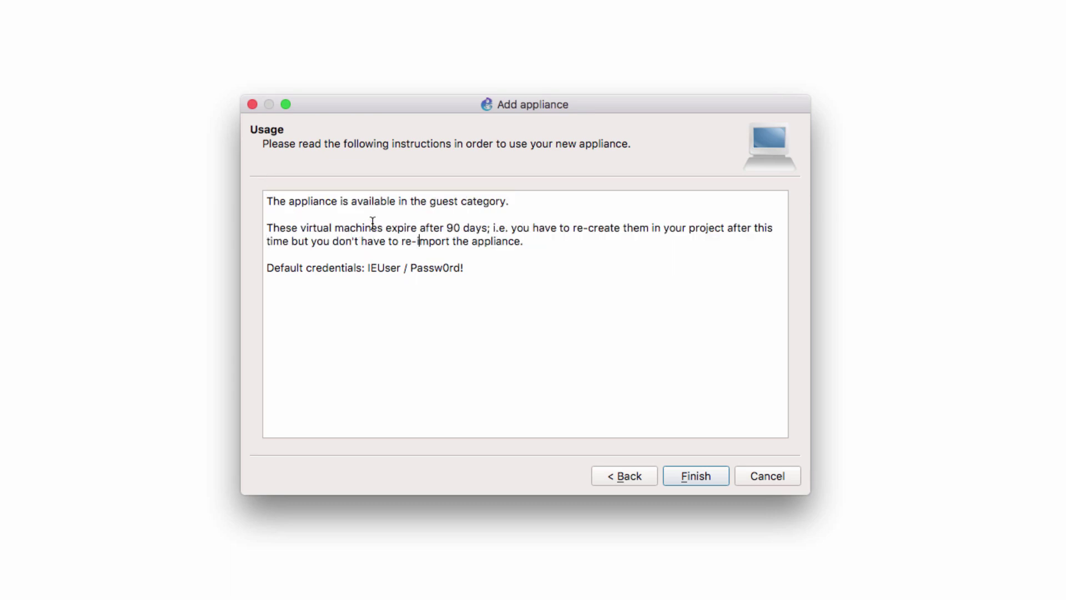
{"action": "left_click_drag", "start_coordinate": [386, 227], "coordinate": [547, 245]}
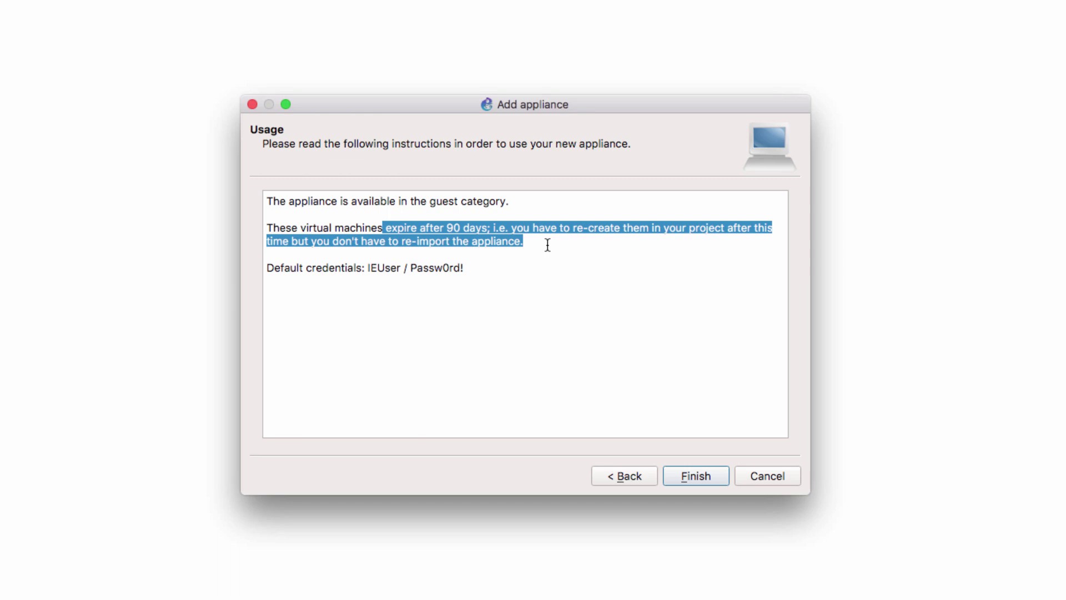
{"action": "left_click", "coordinate": [548, 245]}
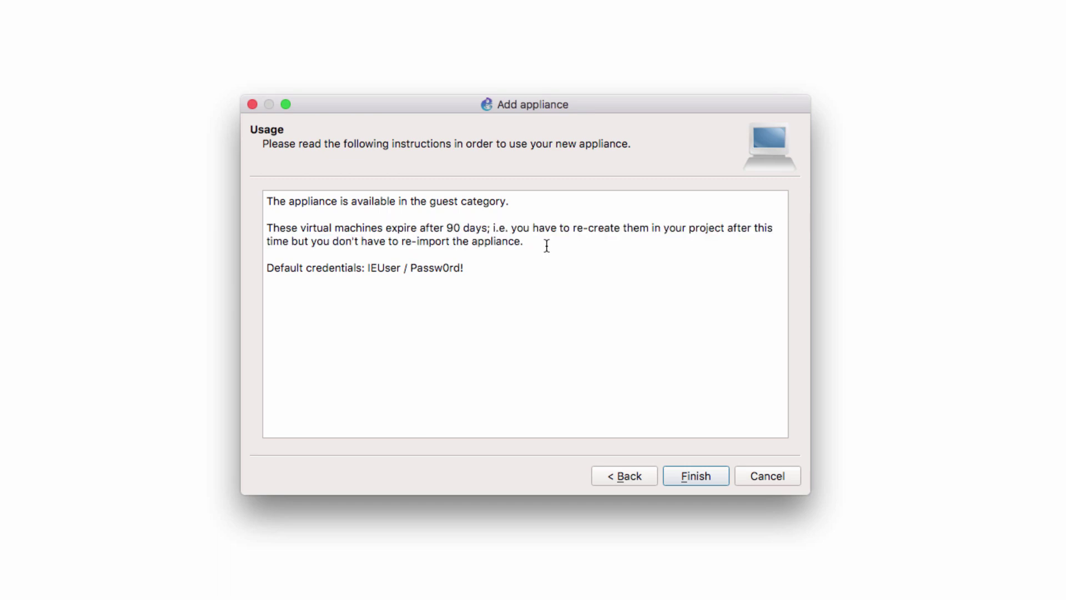
{"action": "left_click_drag", "start_coordinate": [298, 243], "coordinate": [557, 247]}
{"action": "left_click", "coordinate": [557, 247]}
Finish the Windows 7 w/ IE11 installation and confirm the 'installed!' message
{"action": "left_click", "coordinate": [526, 245]}
{"action": "left_click_drag", "start_coordinate": [526, 244], "coordinate": [232, 214]}
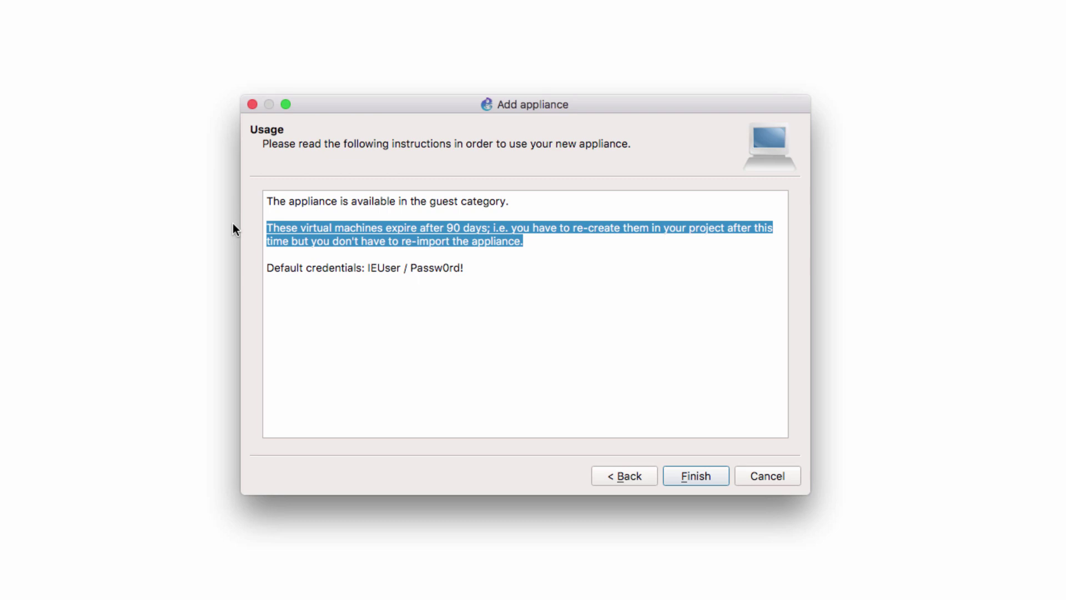
{"action": "left_click", "coordinate": [431, 282]}
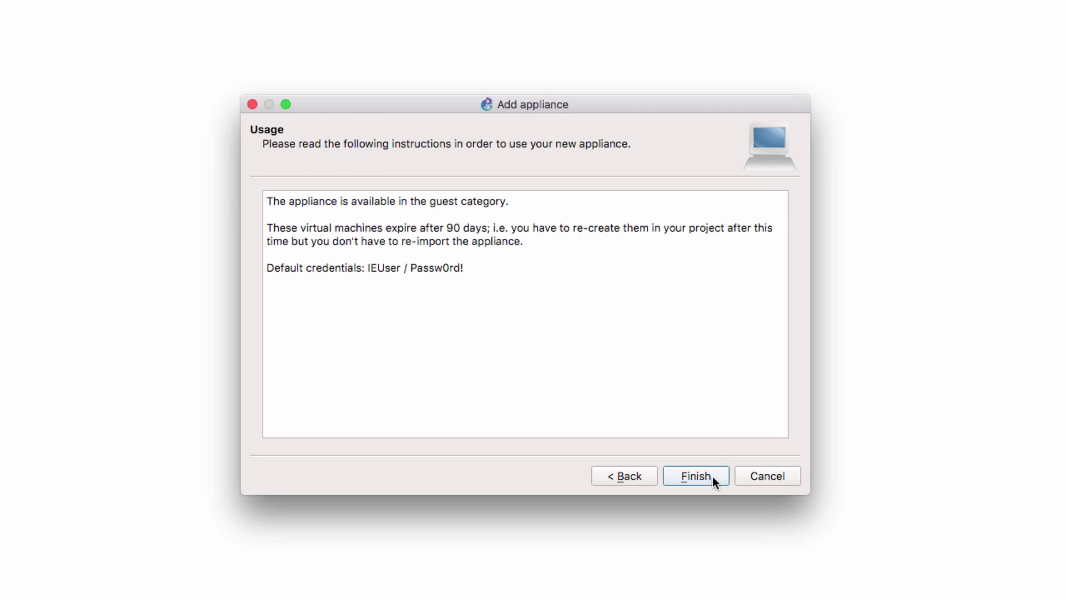
{"action": "left_click", "coordinate": [701, 478]}
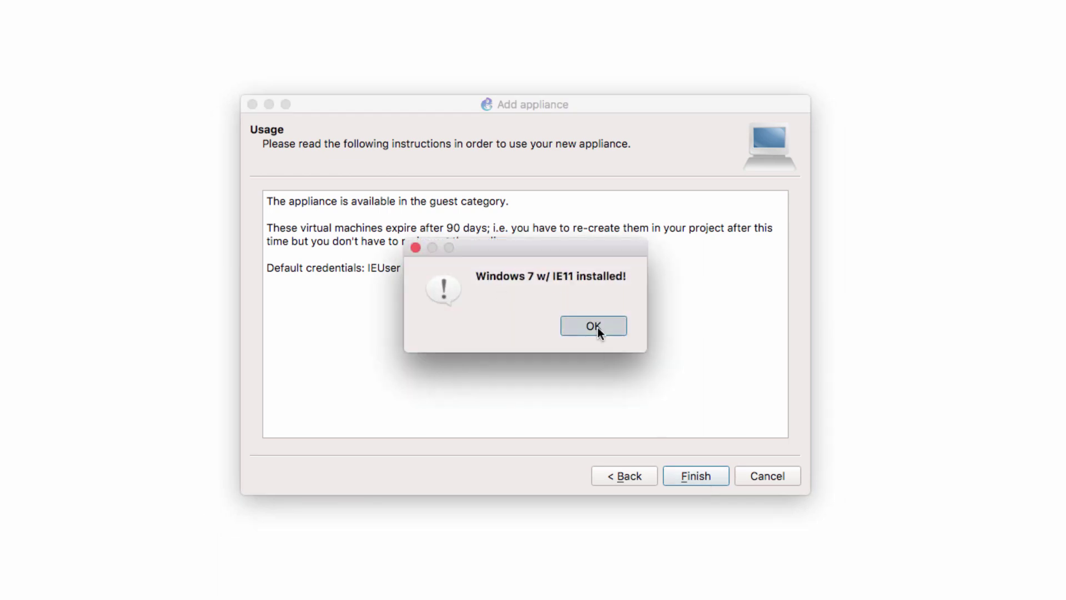
{"action": "left_click", "coordinate": [594, 326]}
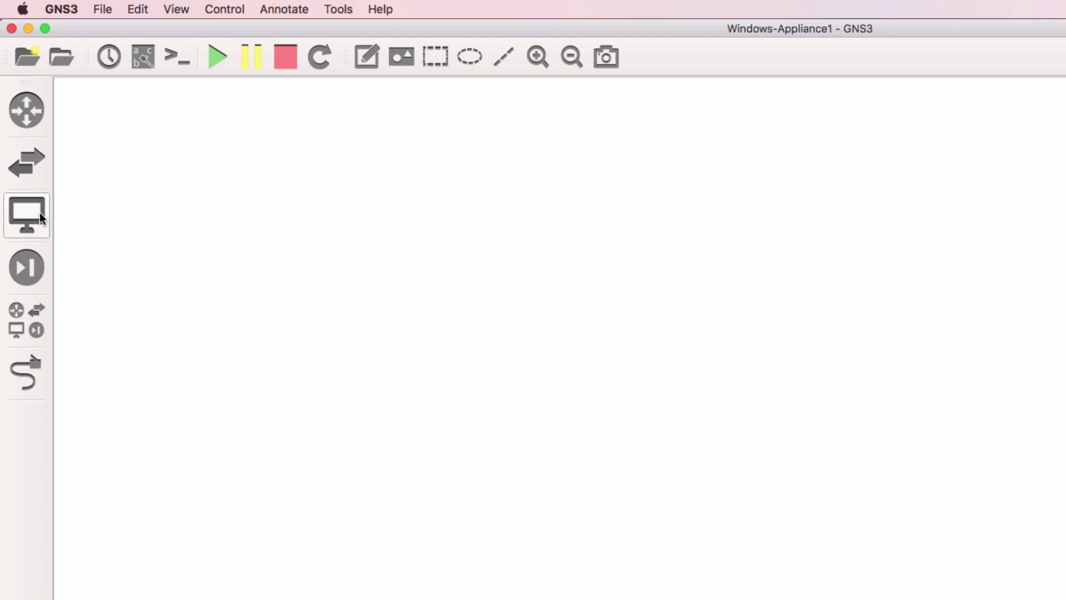
Show the End devices list filtered to Installed appliances, including Windows 7 w/ IE11
{"action": "left_click", "coordinate": [40, 214]}
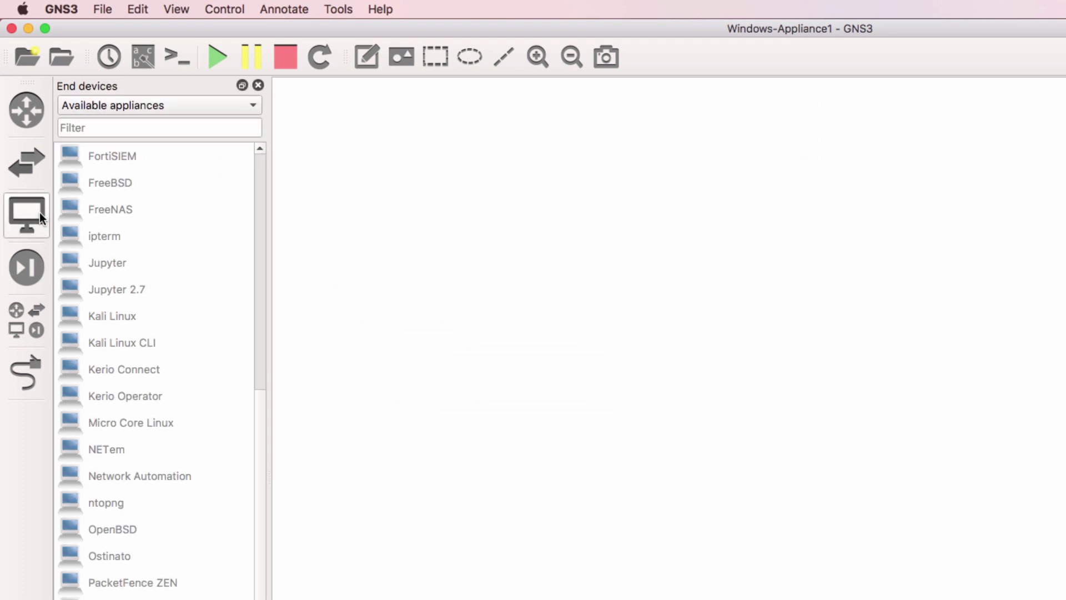
{"action": "left_click", "coordinate": [120, 108]}
{"action": "left_click", "coordinate": [121, 93]}
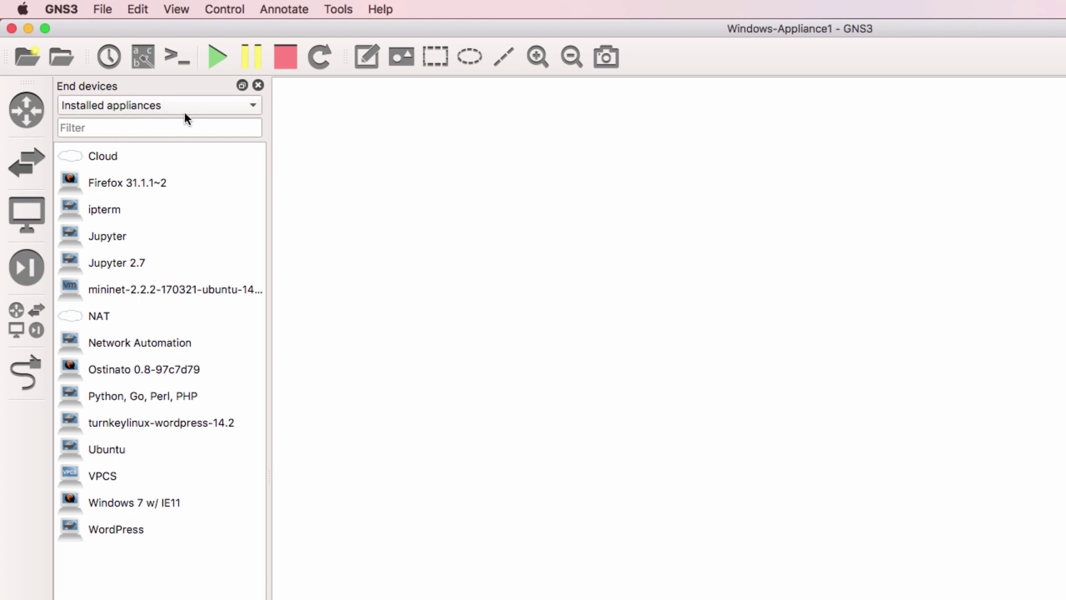
{"action": "left_click", "coordinate": [113, 109]}
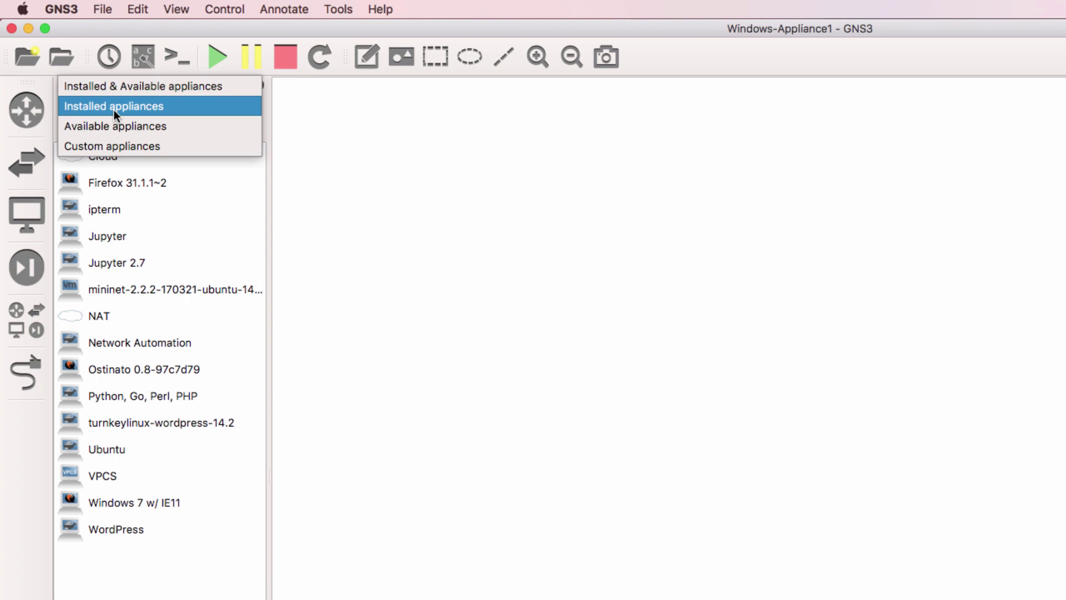
{"action": "left_click", "coordinate": [113, 109]}
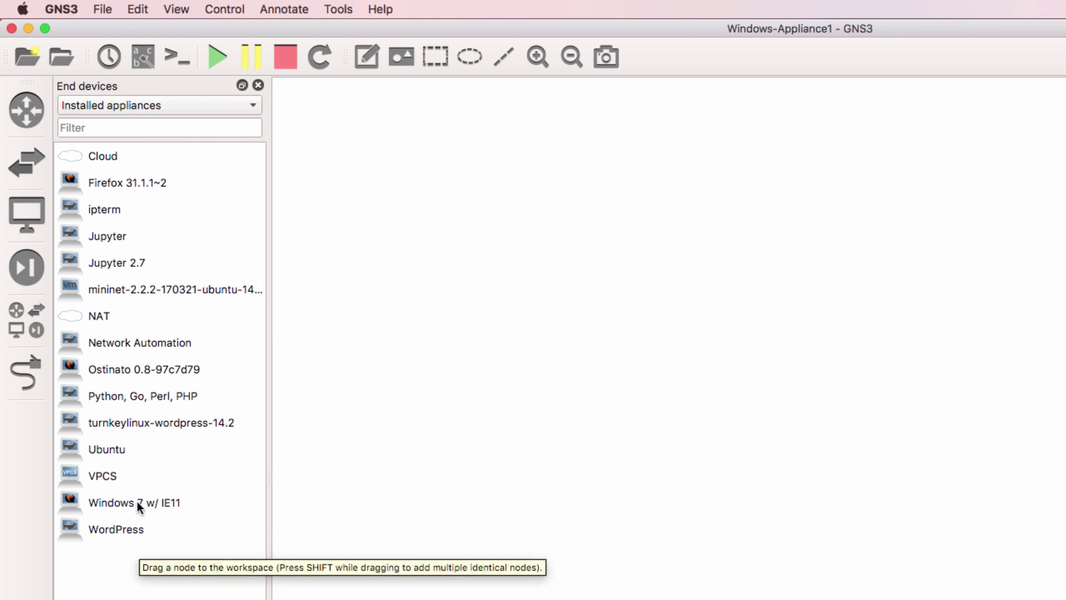
Place a Windows 7 w/ IE11 node in the workspace and zoom in
{"action": "left_click", "coordinate": [155, 507]}
{"action": "left_click_drag", "start_coordinate": [156, 507], "coordinate": [613, 312]}
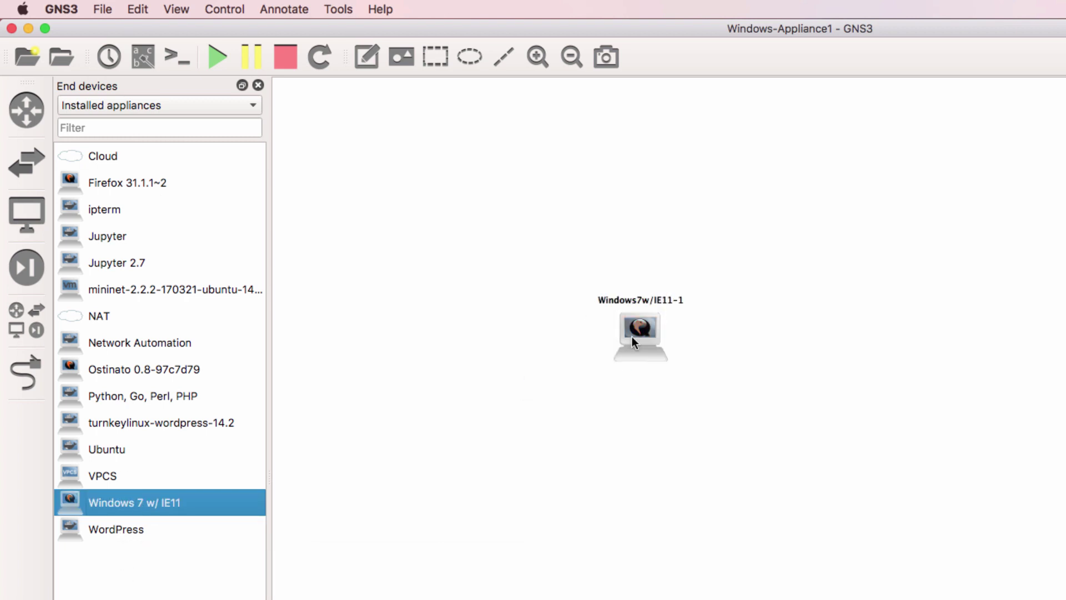
{"action": "left_click", "coordinate": [537, 58]}
{"action": "left_click", "coordinate": [537, 58]}
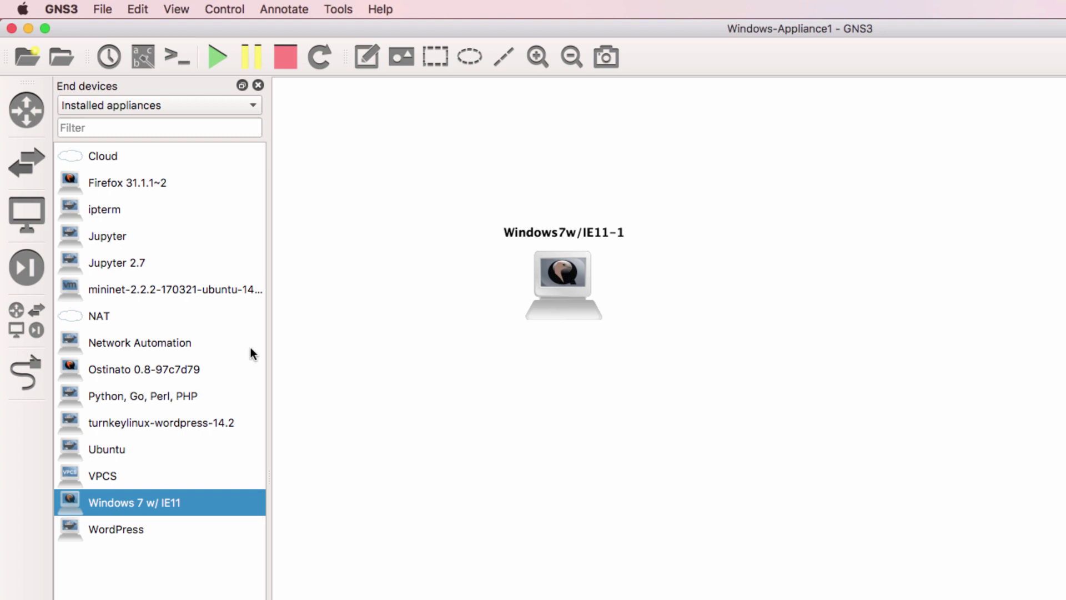
Add an Ethernet switch running on the GNS3 VM beside the Windows node
{"action": "left_click", "coordinate": [35, 328]}
{"action": "scroll", "coordinate": [115, 428], "scroll_direction": "down", "scroll_amount": 3}
{"action": "scroll", "coordinate": [115, 426], "scroll_direction": "down", "scroll_amount": 1}
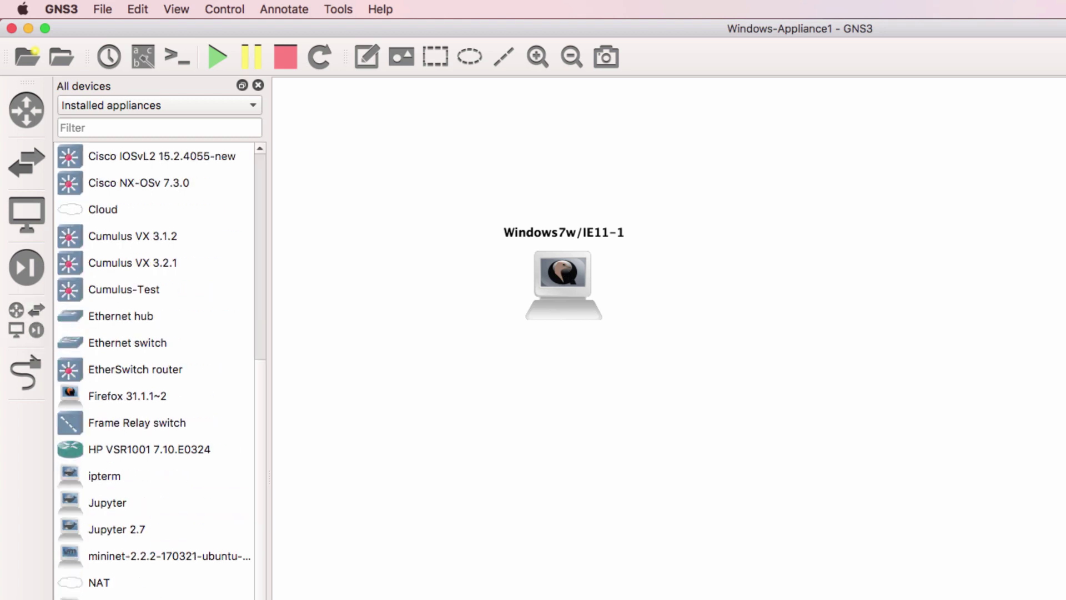
{"action": "left_click_drag", "start_coordinate": [114, 343], "coordinate": [825, 329]}
{"action": "left_click_drag", "start_coordinate": [789, 282], "coordinate": [789, 282]}
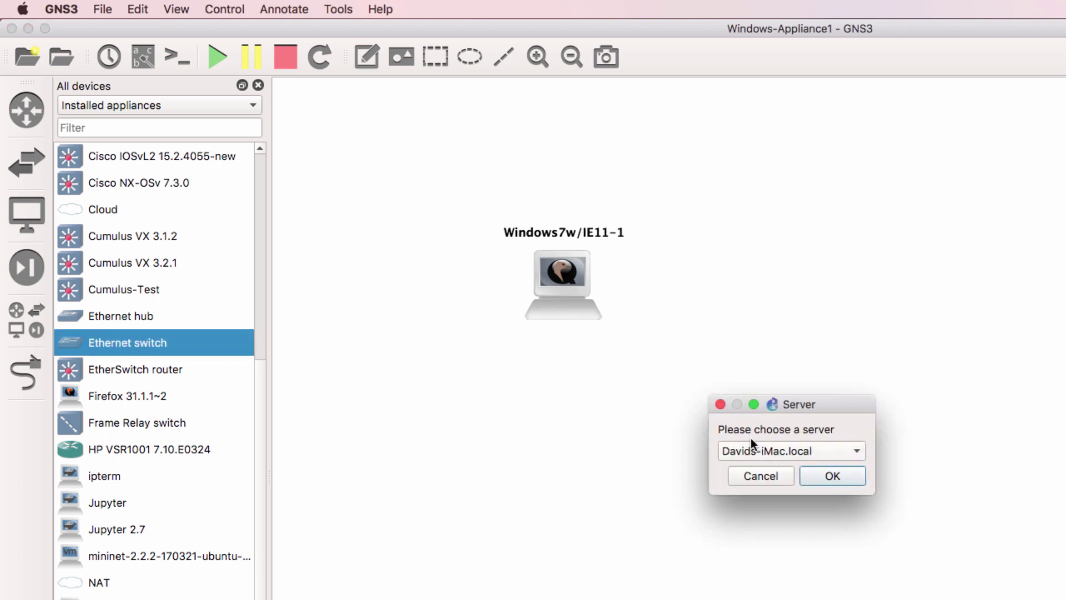
{"action": "left_click", "coordinate": [788, 455]}
{"action": "left_click", "coordinate": [786, 472]}
{"action": "left_click", "coordinate": [820, 475]}
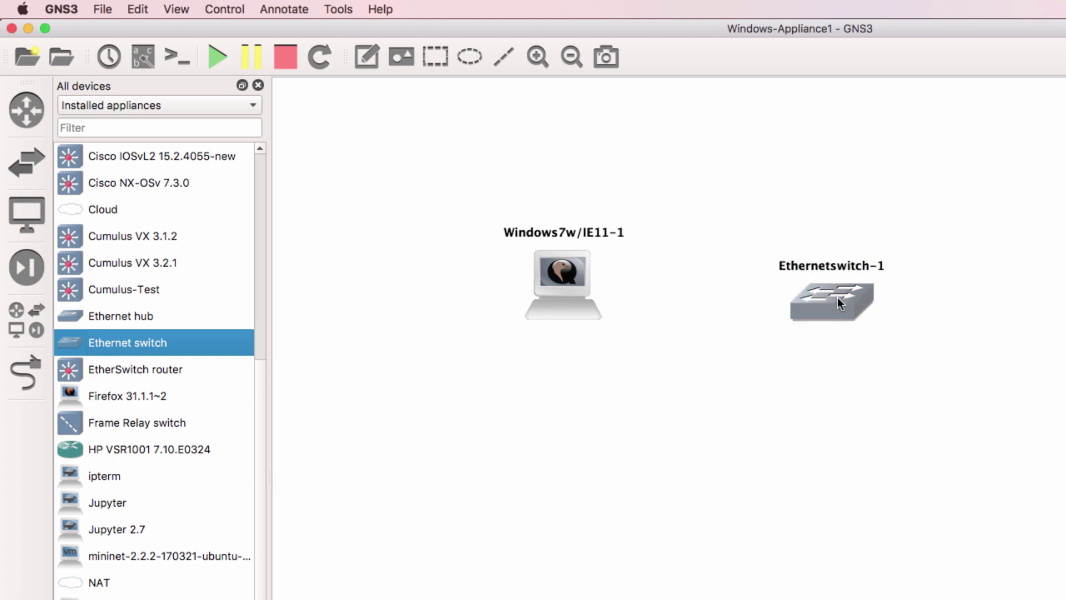
{"action": "left_click_drag", "start_coordinate": [834, 295], "coordinate": [797, 281]}
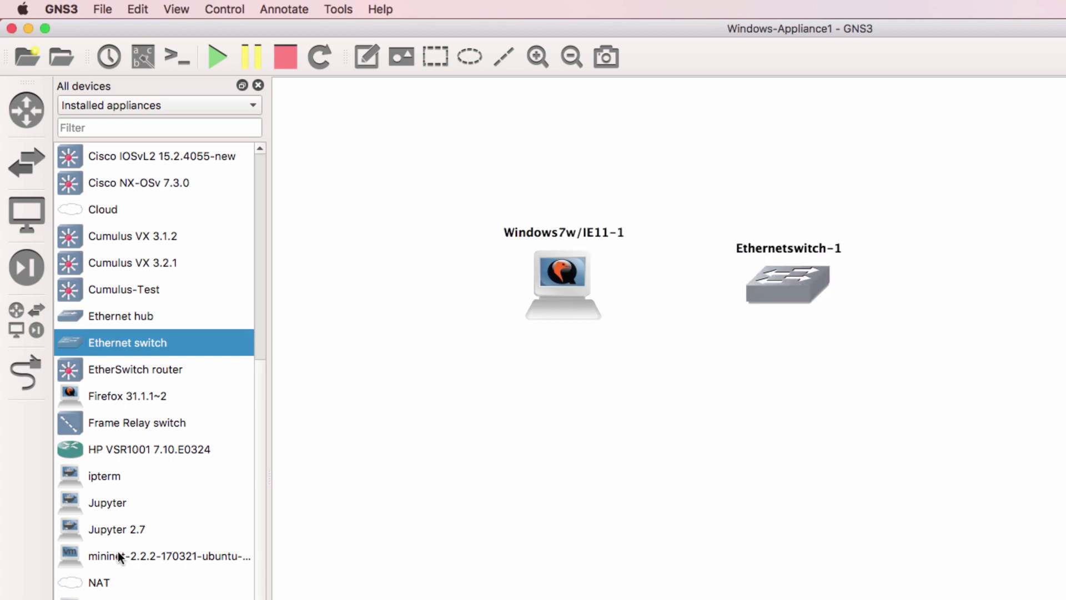
Add a NAT cloud on the GNS3 VM below the switch
{"action": "left_click", "coordinate": [120, 589]}
{"action": "left_click_drag", "start_coordinate": [119, 592], "coordinate": [791, 461]}
{"action": "left_click", "coordinate": [812, 456]}
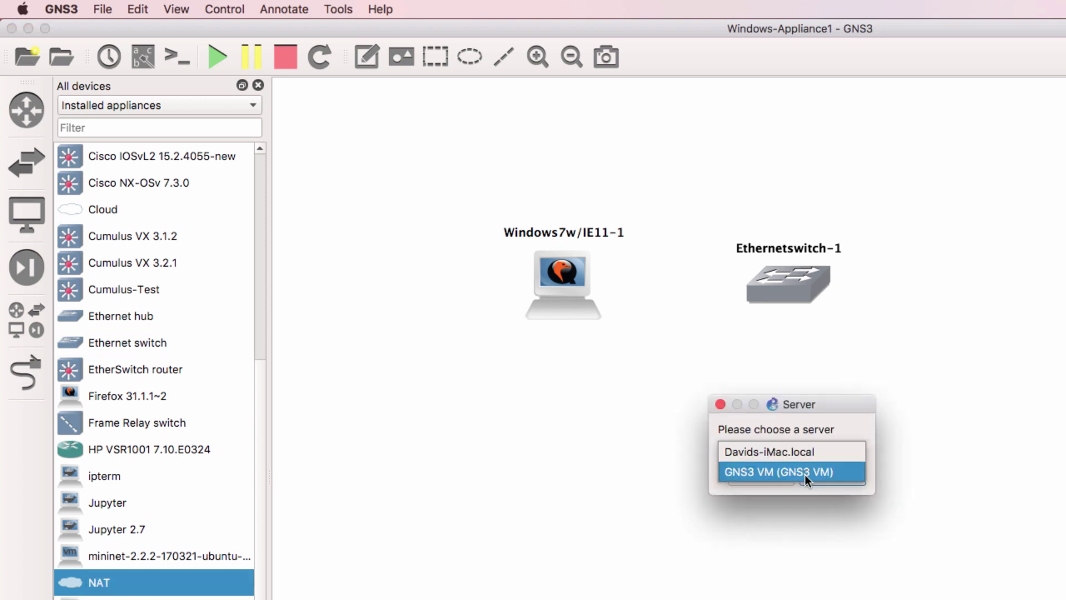
{"action": "left_click", "coordinate": [805, 475]}
{"action": "left_click", "coordinate": [818, 475]}
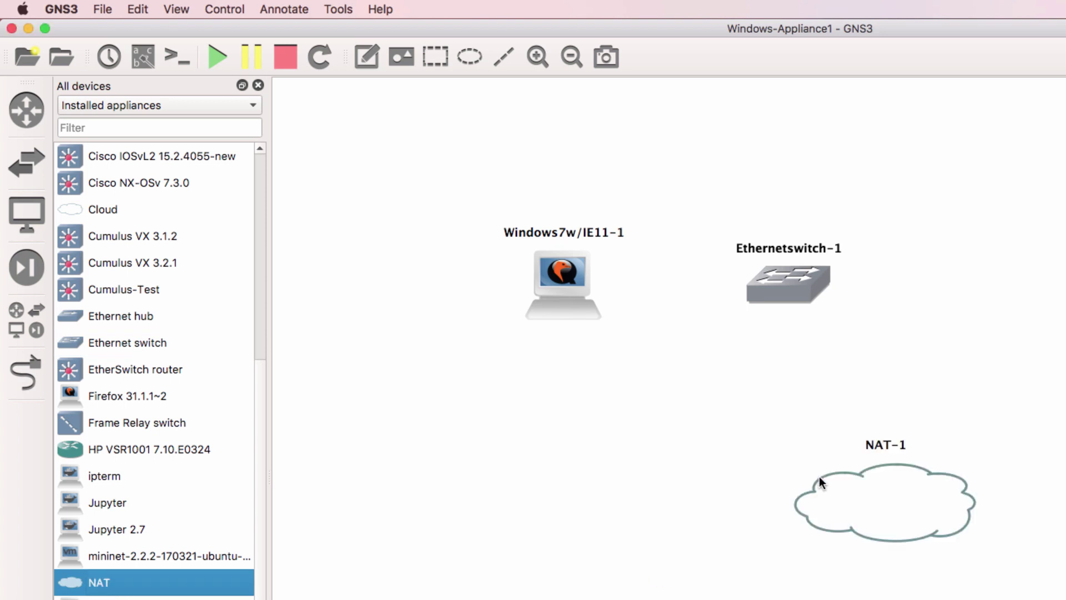
{"action": "left_click_drag", "start_coordinate": [826, 464], "coordinate": [789, 456]}
Link Windows7w/IE11-1's NIC1 to Ethernetswitch-1's Ethernet0
{"action": "left_click", "coordinate": [26, 372]}
{"action": "left_click", "coordinate": [594, 285]}
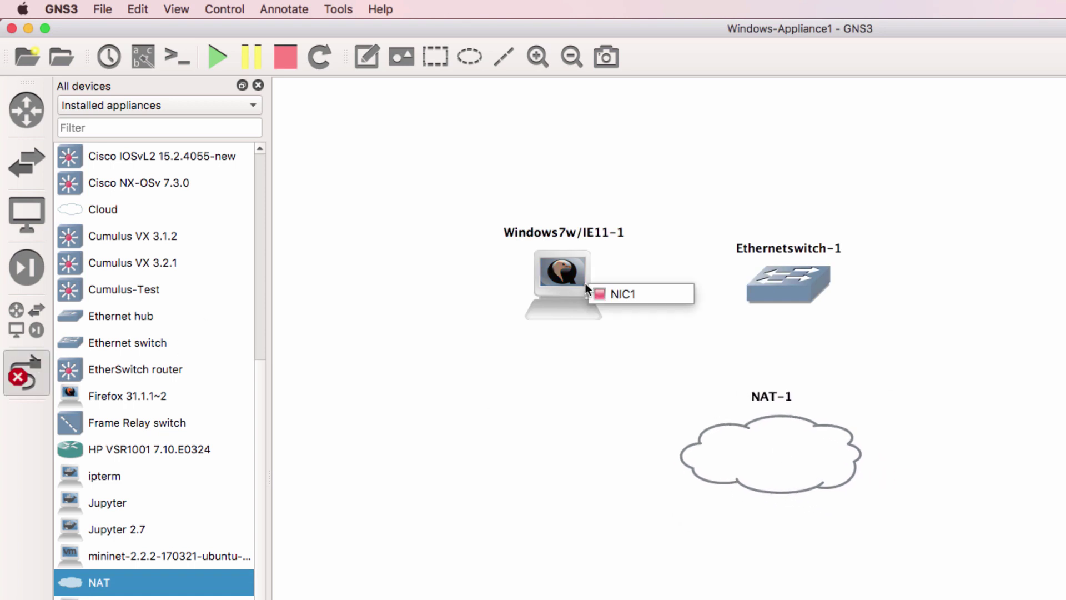
{"action": "left_click", "coordinate": [614, 293]}
{"action": "left_click", "coordinate": [785, 289]}
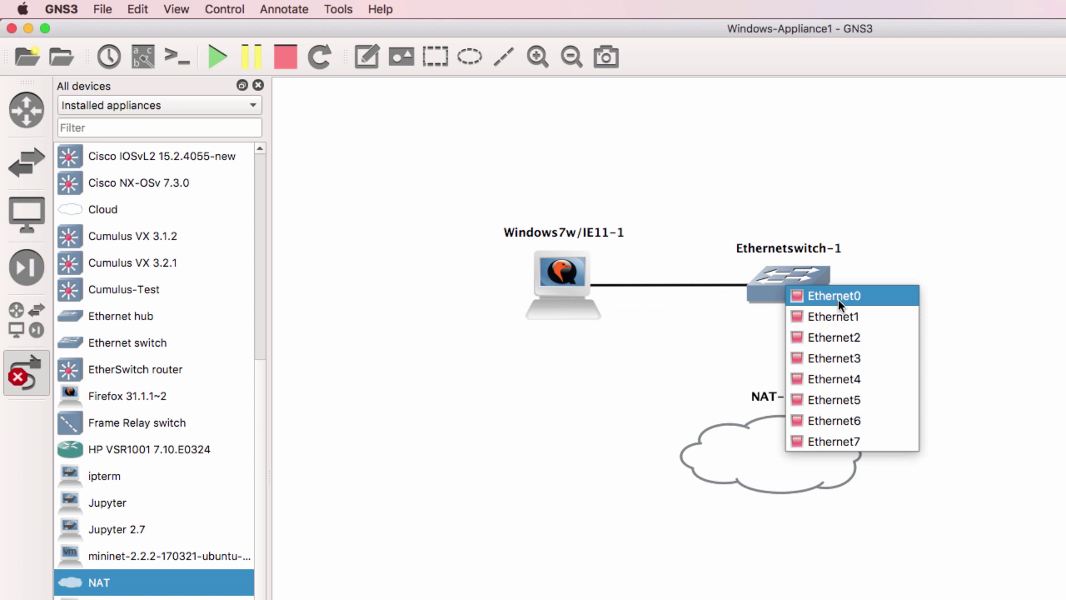
{"action": "left_click", "coordinate": [837, 297]}
Link the switch's Ethernet1 to NAT-1's nat0
{"action": "left_click", "coordinate": [793, 292]}
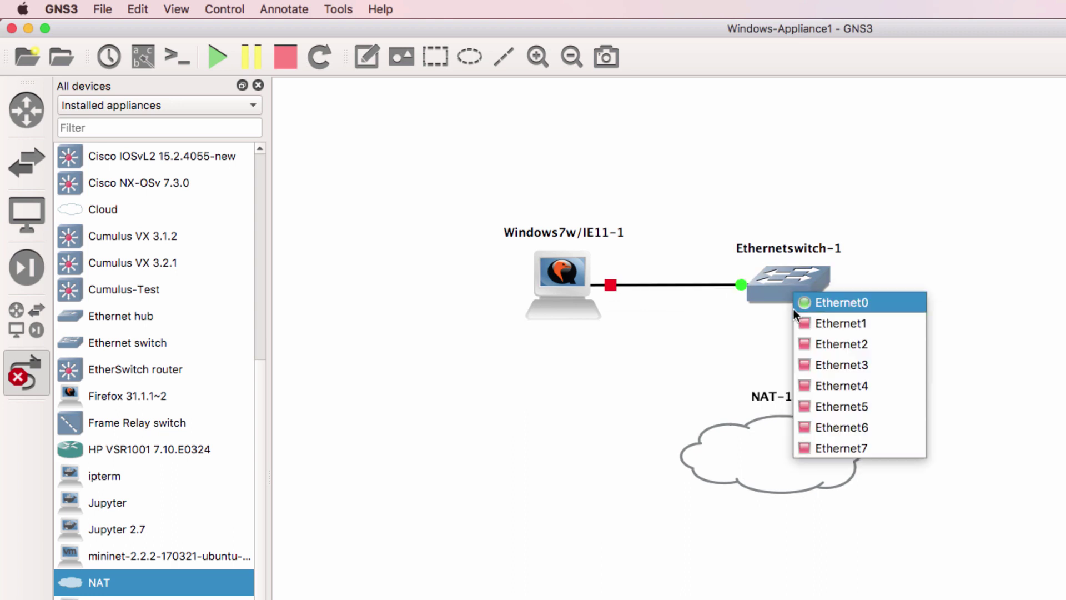
{"action": "left_click", "coordinate": [810, 319]}
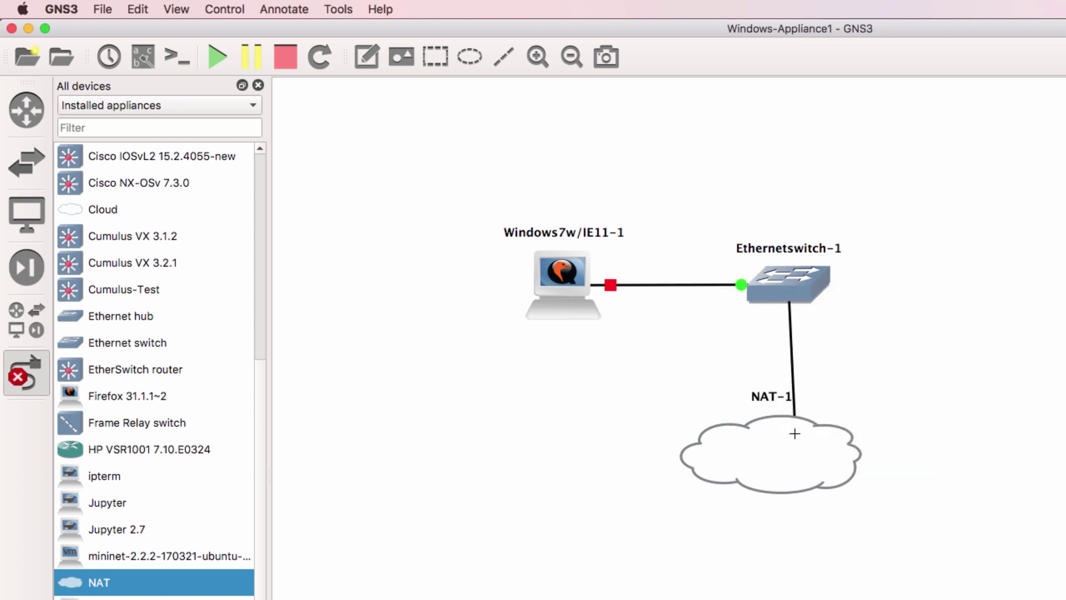
{"action": "left_click", "coordinate": [795, 432]}
{"action": "left_click", "coordinate": [810, 444]}
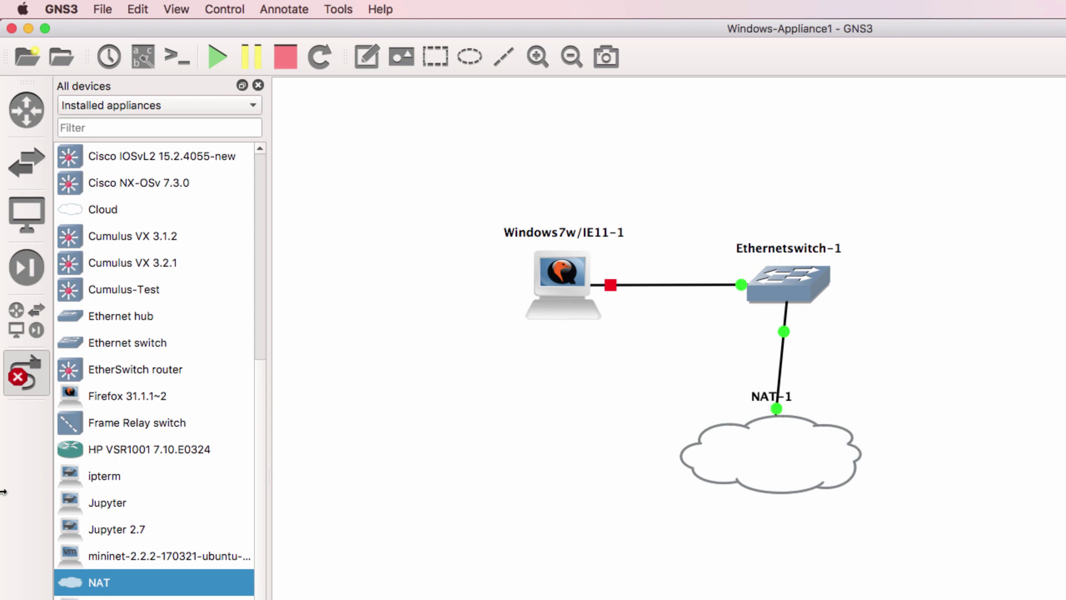
Start all nodes of the Windows-Appliance1 topology after zooming in and hiding the device panel
{"action": "left_click", "coordinate": [27, 384]}
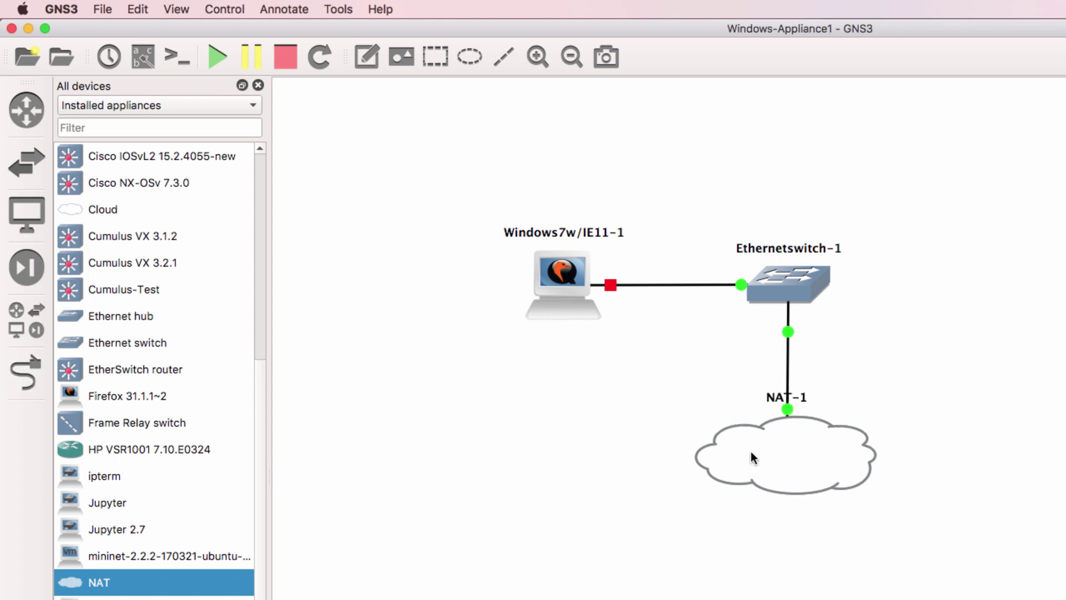
{"action": "left_click", "coordinate": [538, 56]}
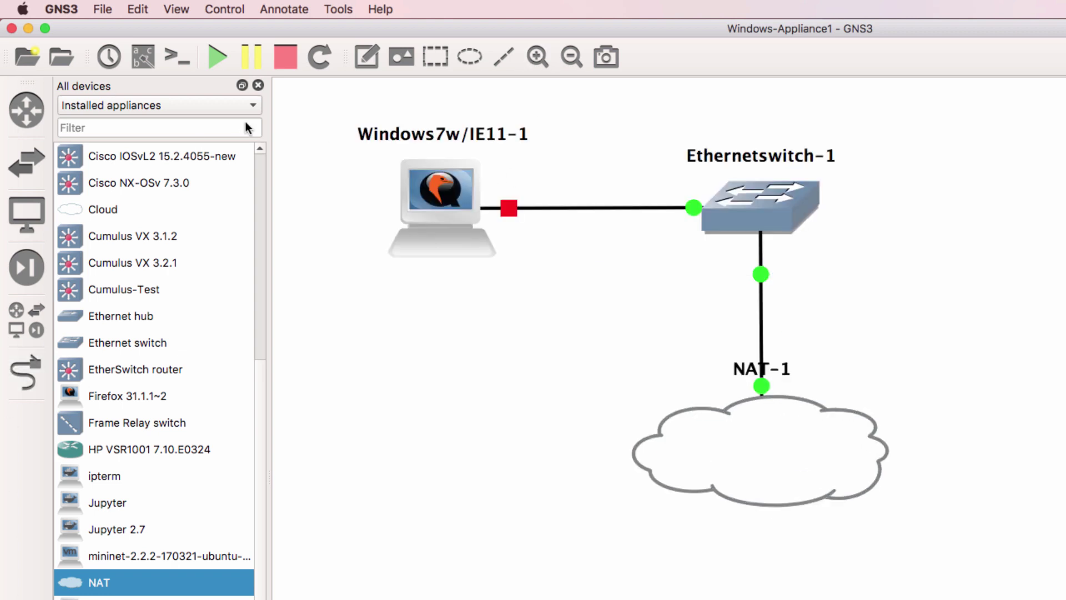
{"action": "left_click", "coordinate": [258, 85]}
{"action": "left_click", "coordinate": [217, 57]}
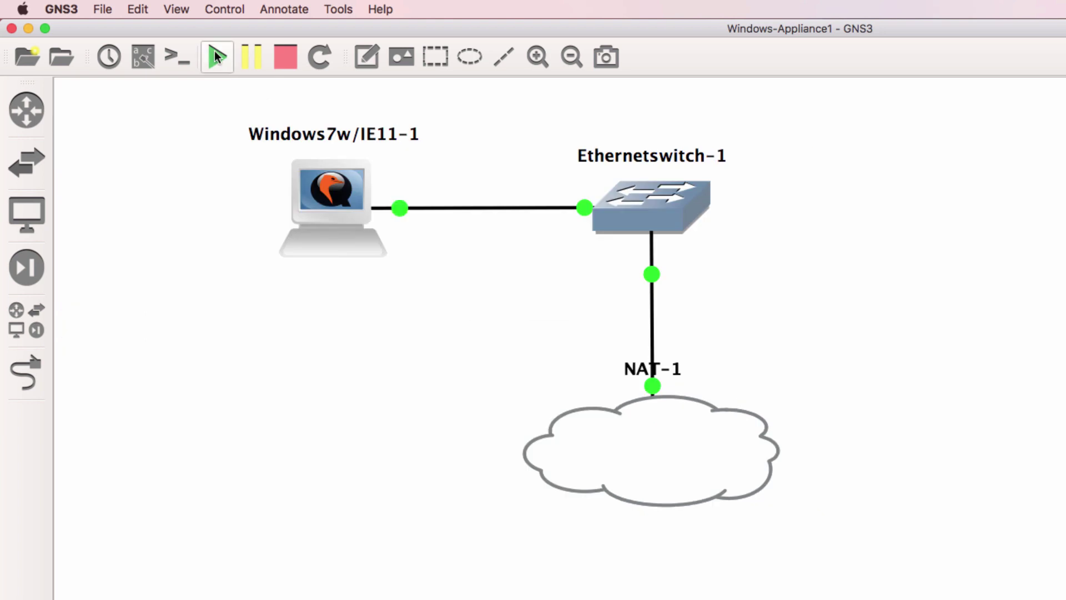
{"action": "right_click", "coordinate": [317, 182]}
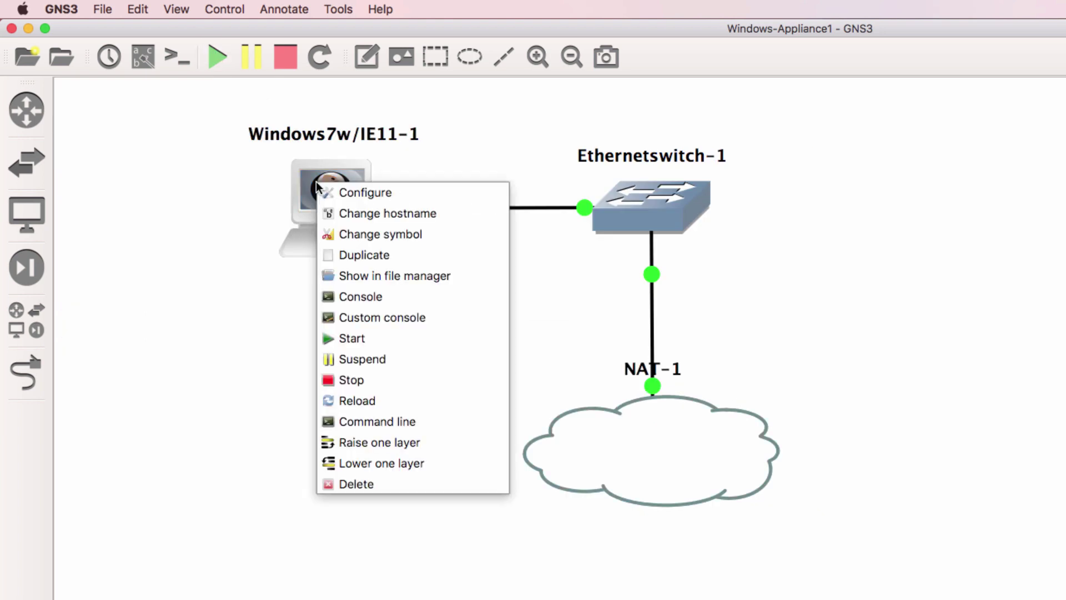
Open the Windows7w/IE11-1 console and let Windows 7 boot to its desktop
{"action": "left_click", "coordinate": [384, 299]}
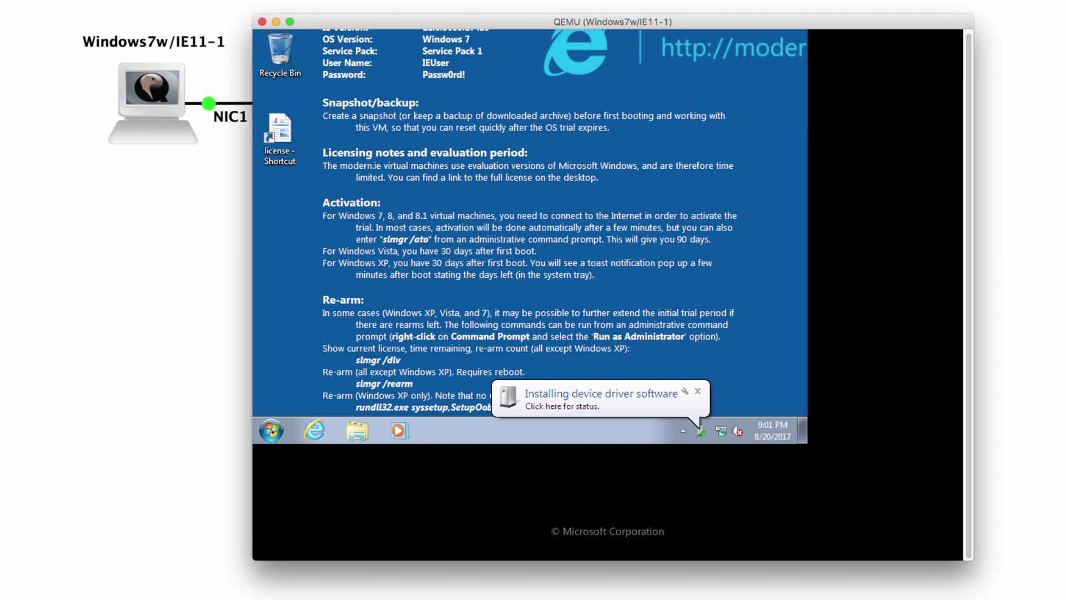
{"action": "left_click", "coordinate": [270, 430]}
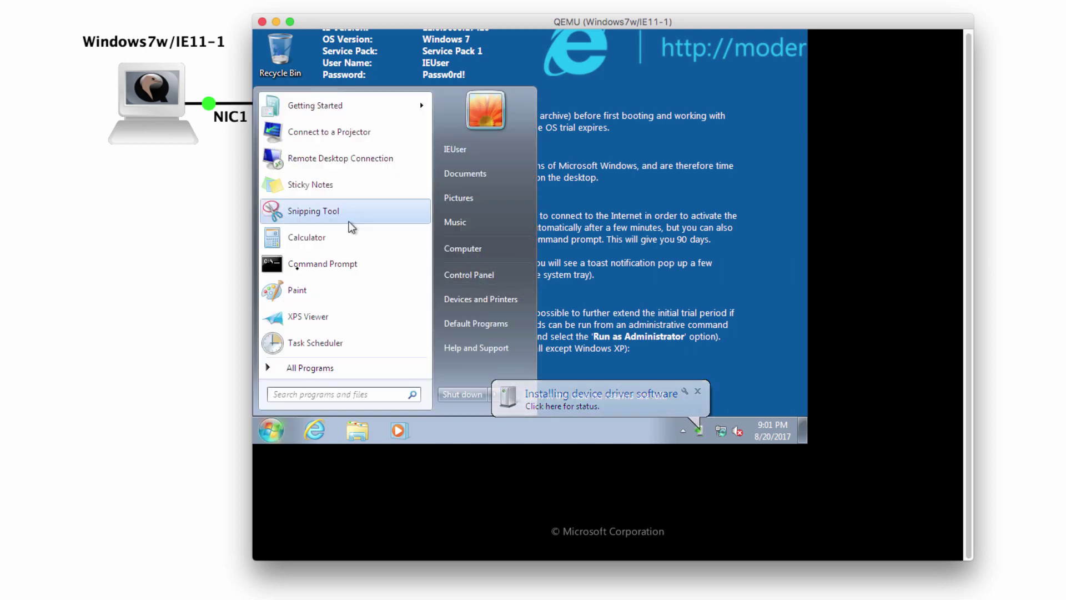
{"action": "mouse_move", "coordinate": [271, 114]}
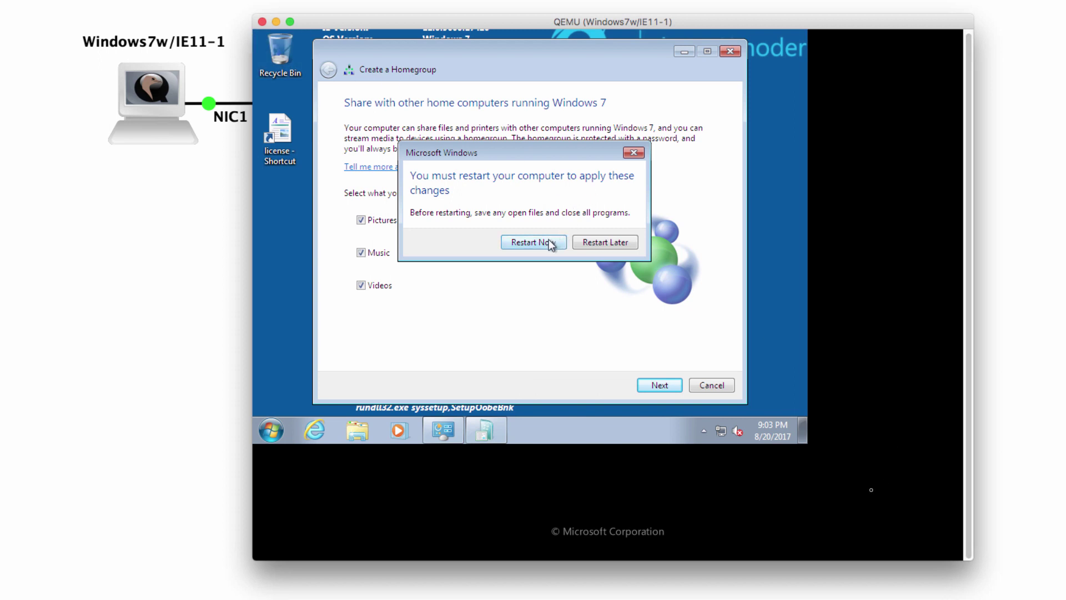
Restart Windows 7 now to apply changes and reposition the console window
{"action": "left_click", "coordinate": [532, 242]}
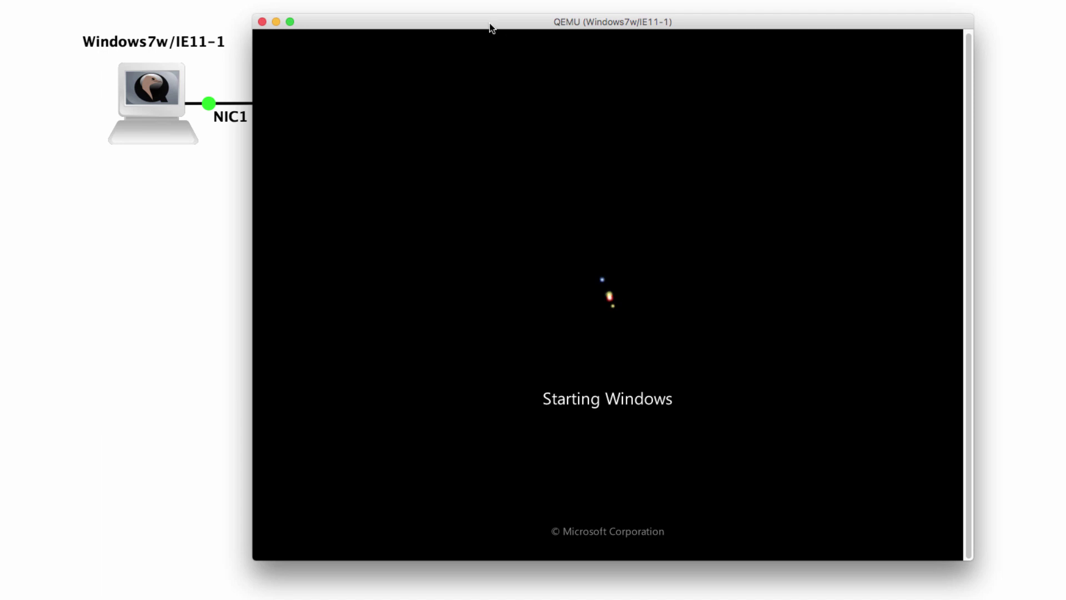
{"action": "left_click_drag", "start_coordinate": [488, 26], "coordinate": [585, 50]}
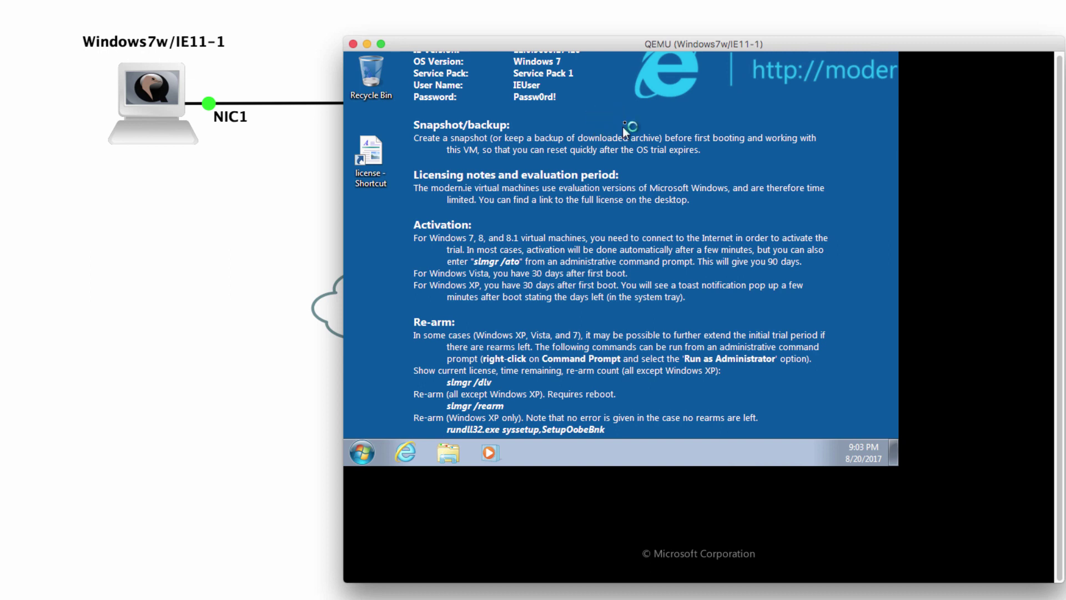
Set the Windows guest's screen resolution to 1024 × 768
{"action": "right_click", "coordinate": [600, 111]}
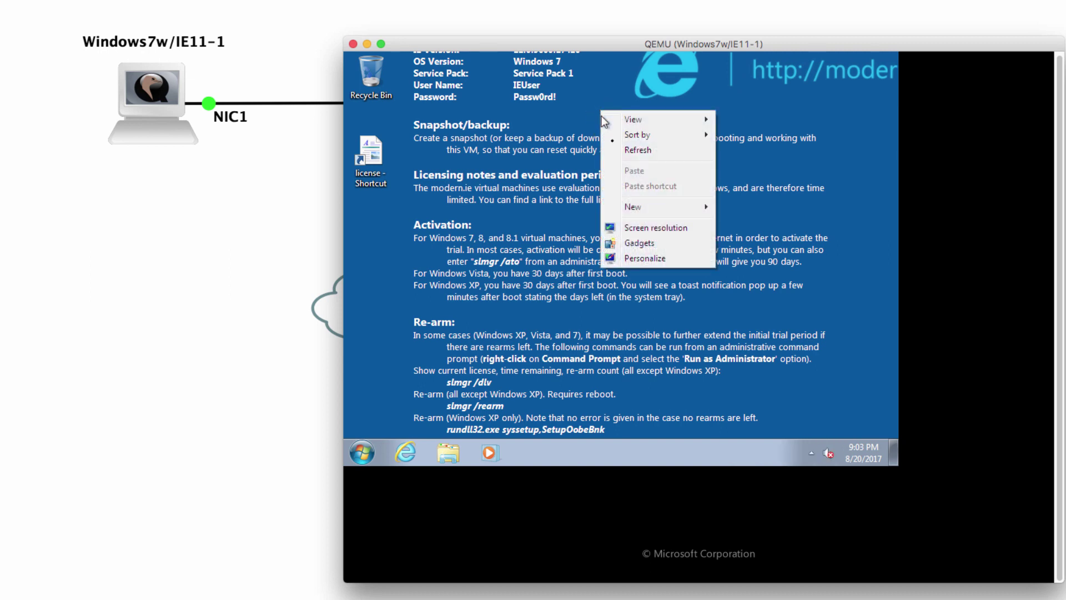
{"action": "left_click", "coordinate": [649, 228]}
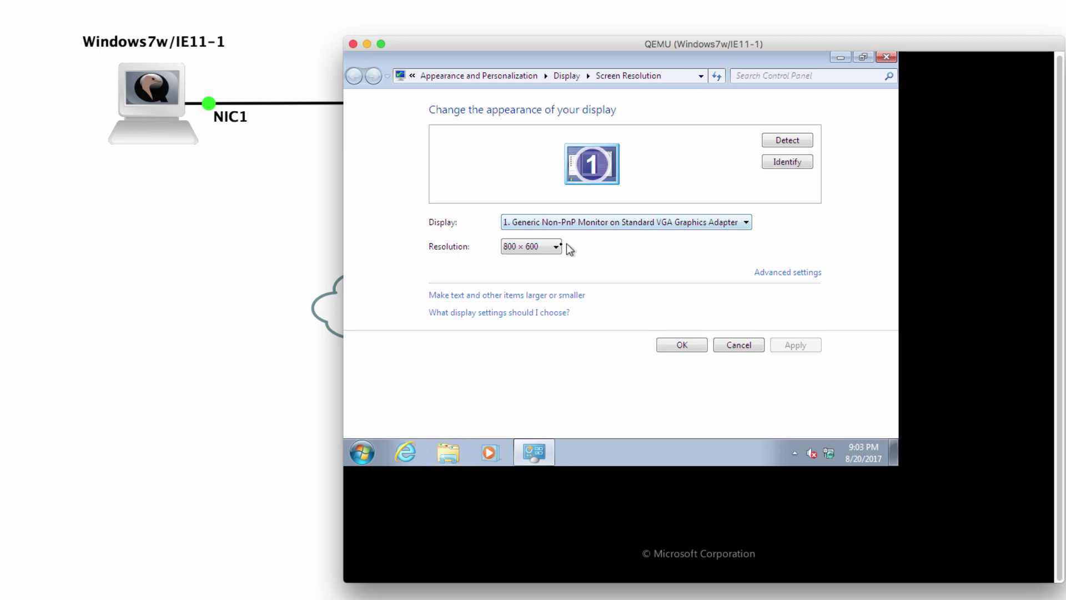
{"action": "left_click", "coordinate": [552, 247]}
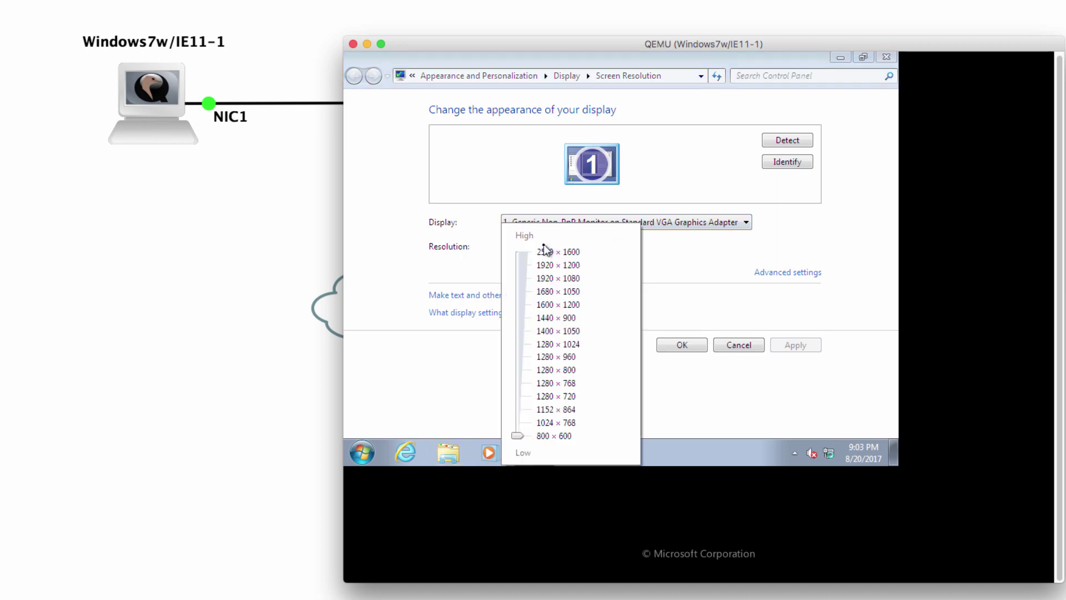
{"action": "left_click", "coordinate": [555, 424]}
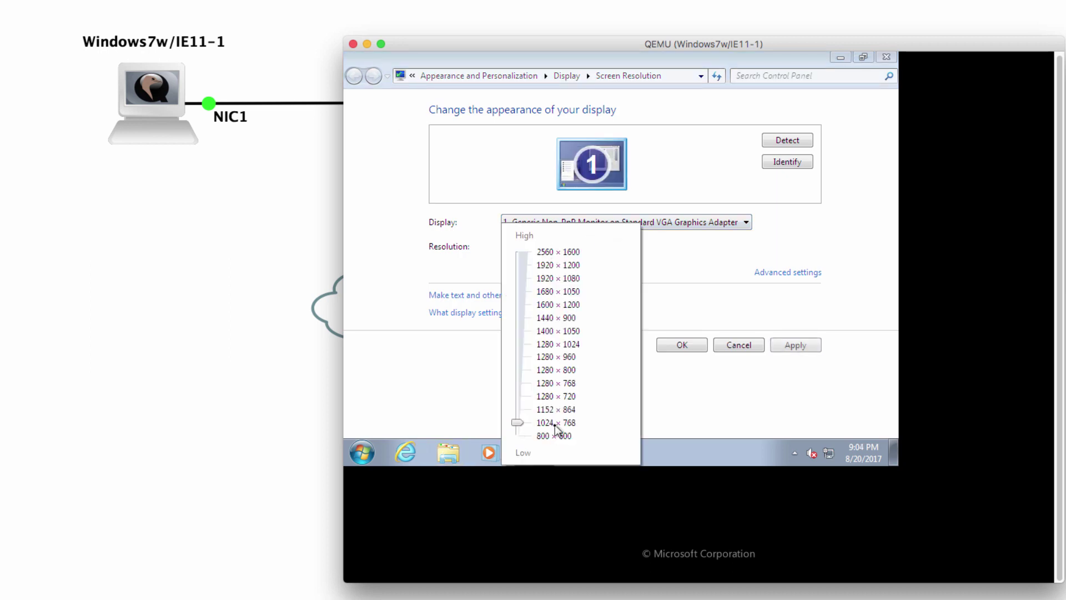
{"action": "left_click", "coordinate": [681, 345]}
{"action": "left_click", "coordinate": [681, 345]}
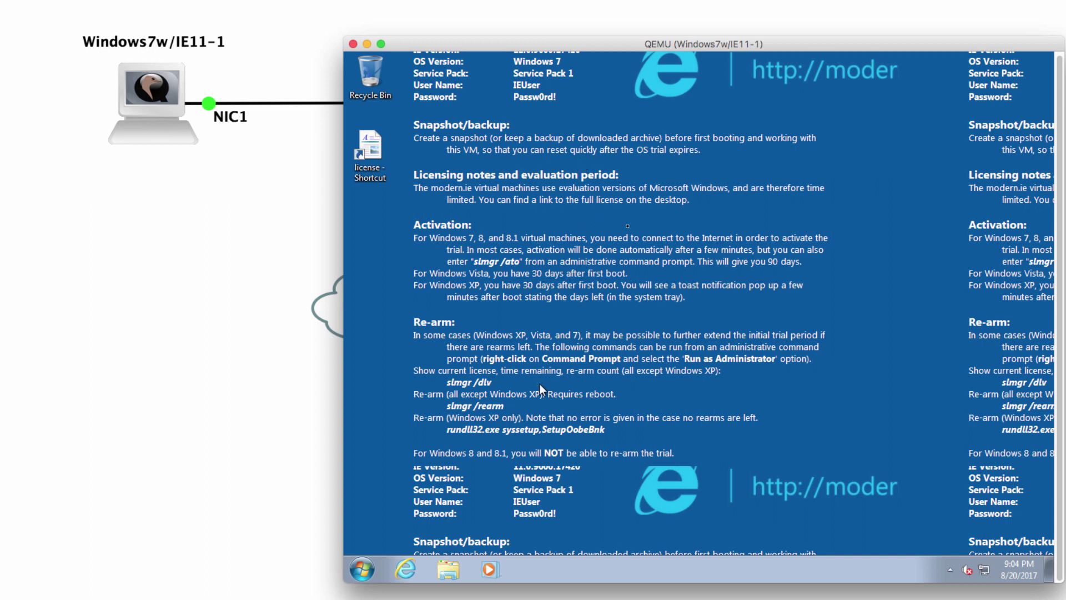
Apply the standard Windows 7 theme via Personalize
{"action": "right_click", "coordinate": [680, 119]}
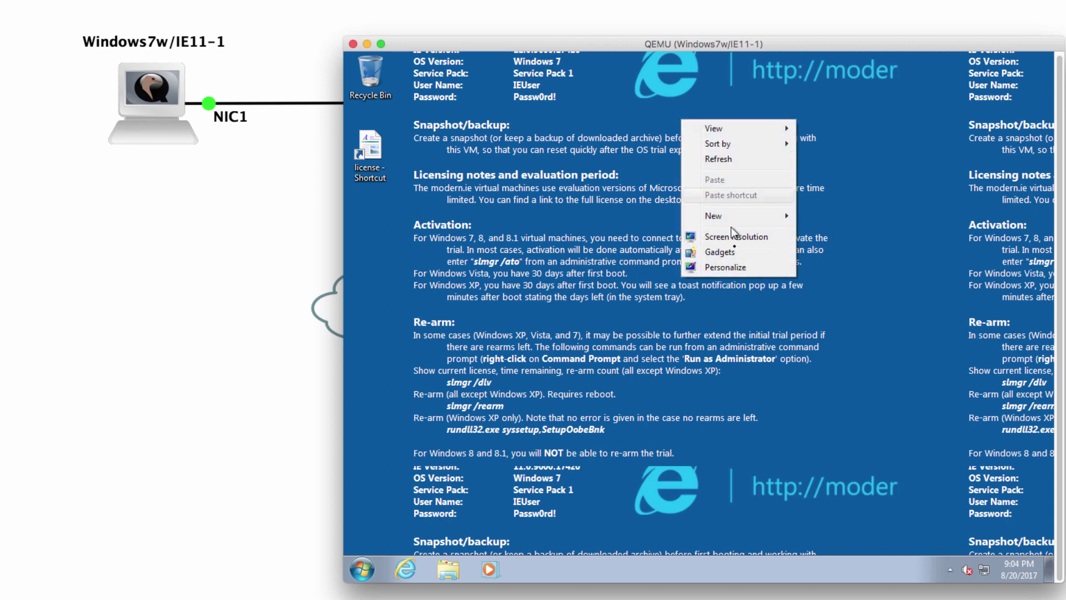
{"action": "left_click", "coordinate": [738, 266]}
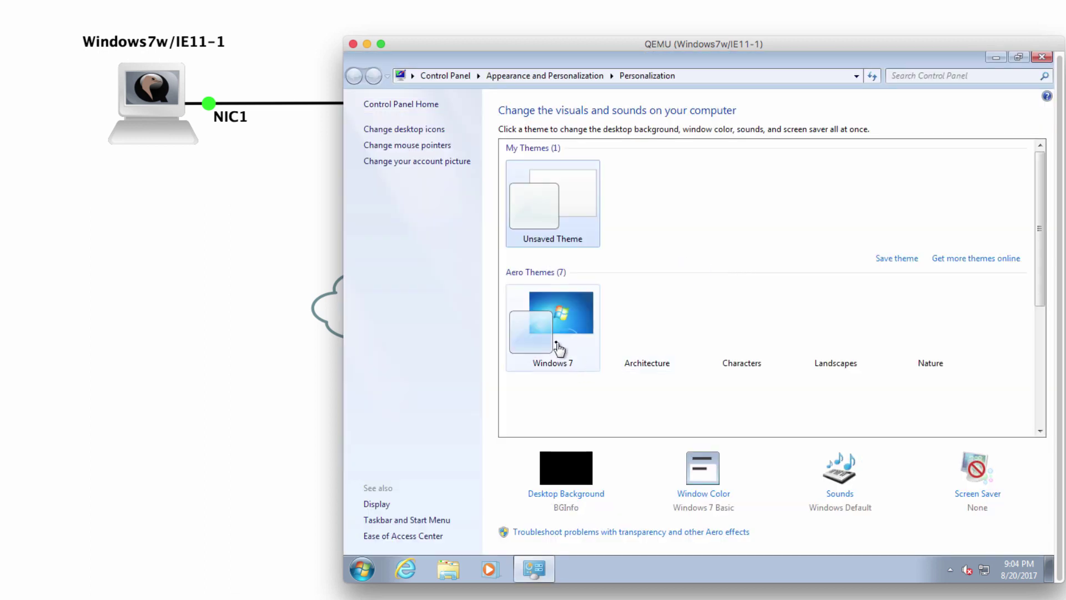
{"action": "left_click", "coordinate": [558, 347]}
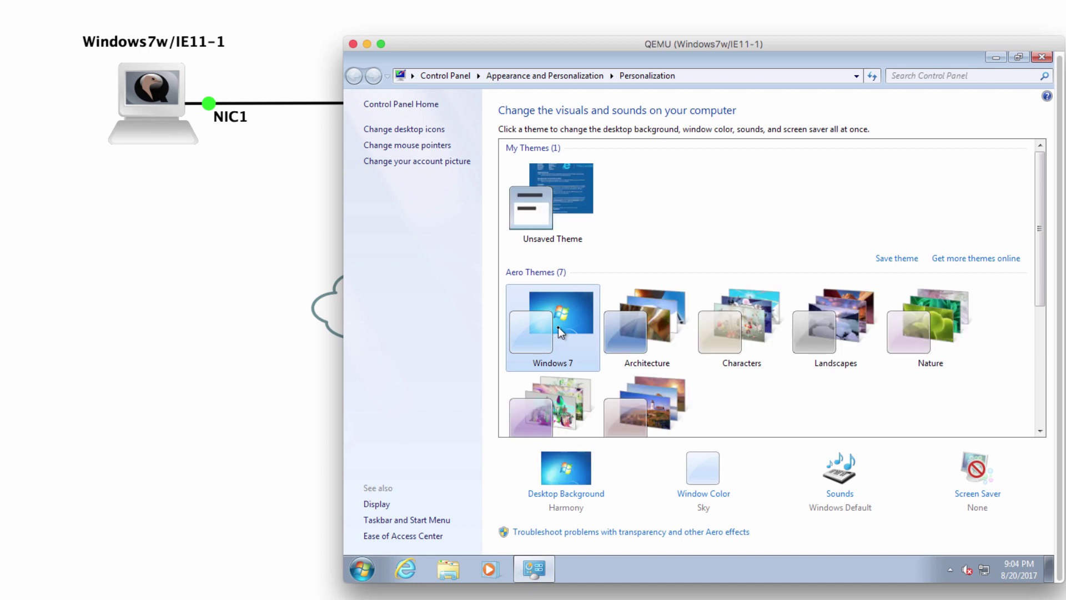
{"action": "left_click", "coordinate": [1037, 57]}
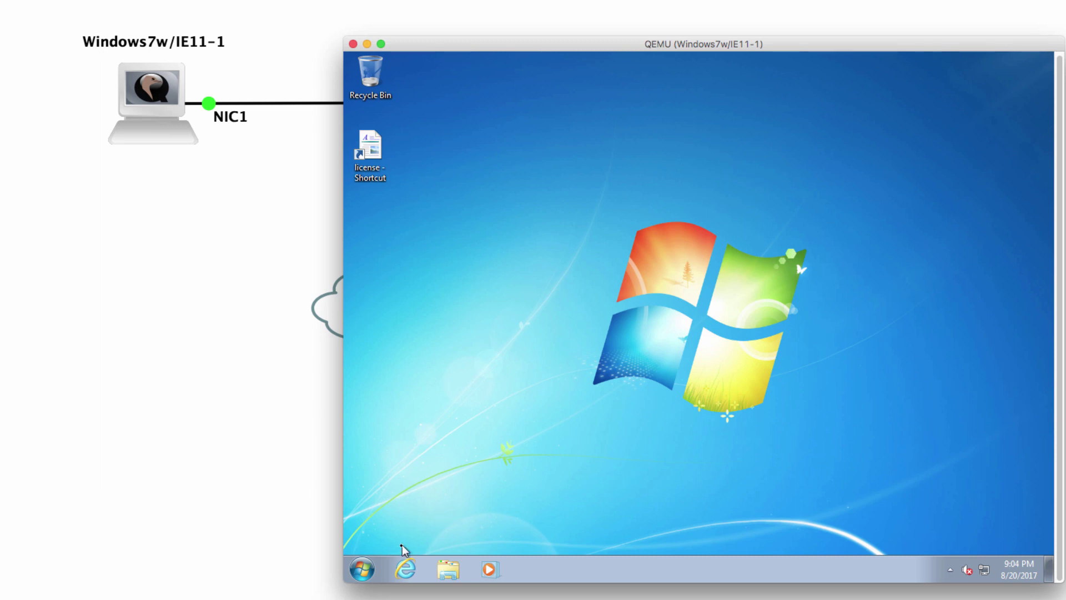
Launch a Command Prompt in Windows and open the GNS3 VM console showing 172.16.130.135
{"action": "left_click", "coordinate": [364, 572]}
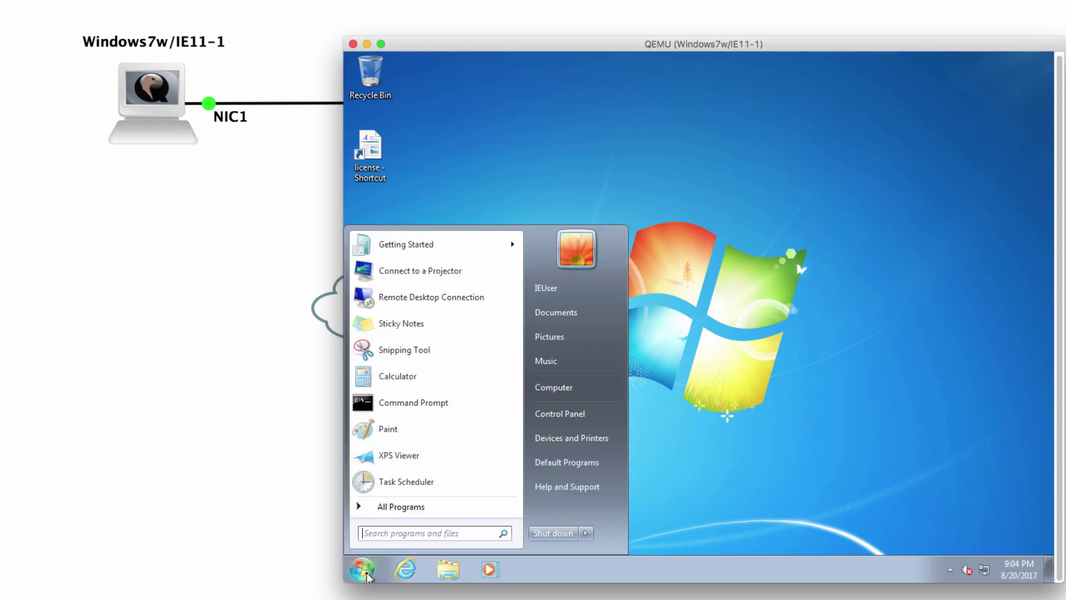
{"action": "left_click", "coordinate": [431, 408]}
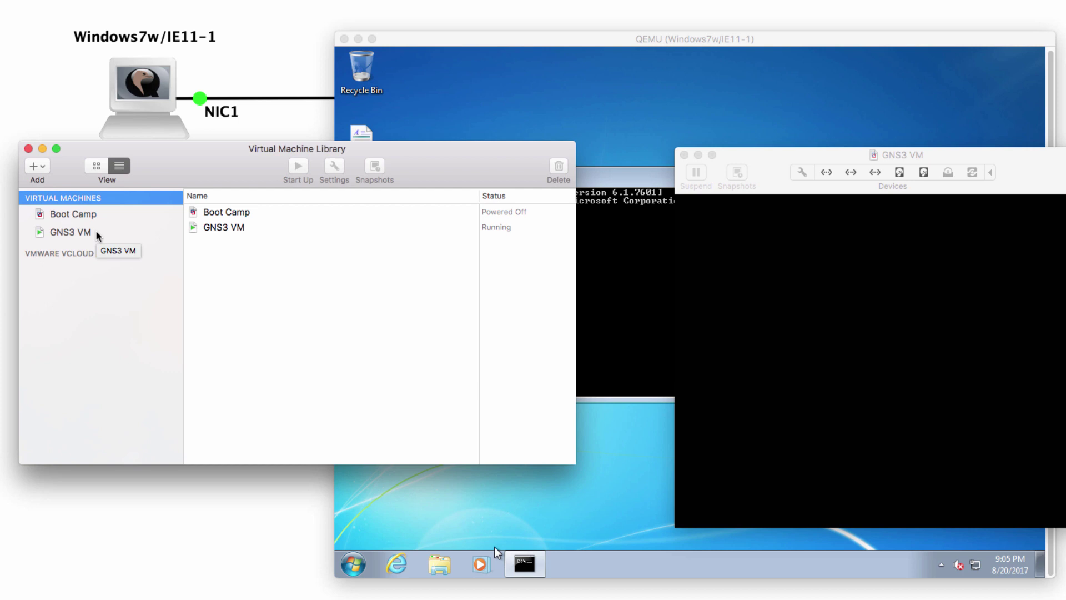
{"action": "left_click", "coordinate": [100, 234]}
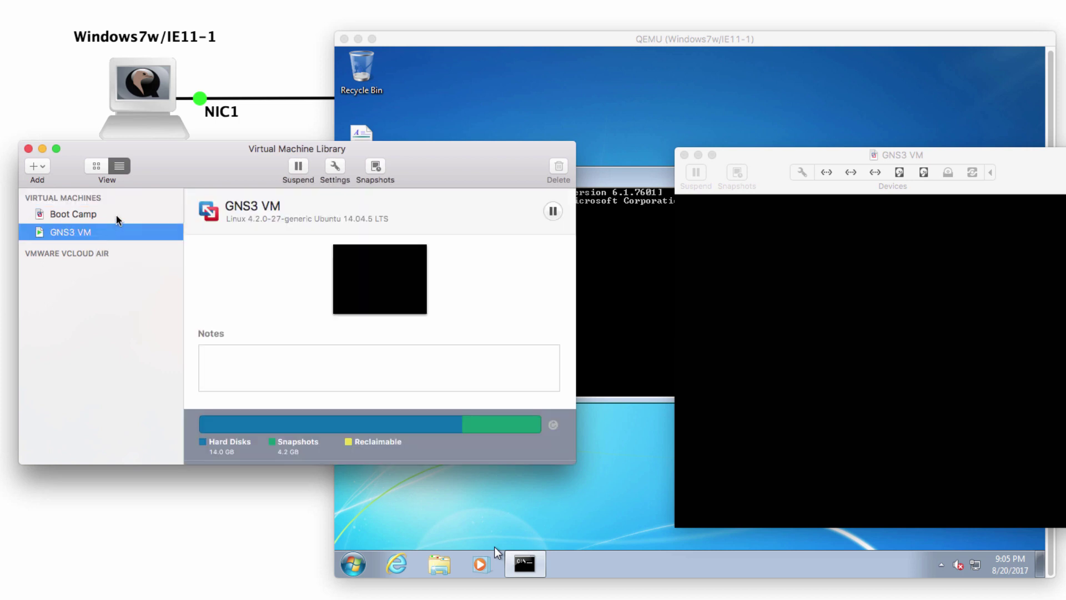
{"action": "left_click", "coordinate": [116, 216]}
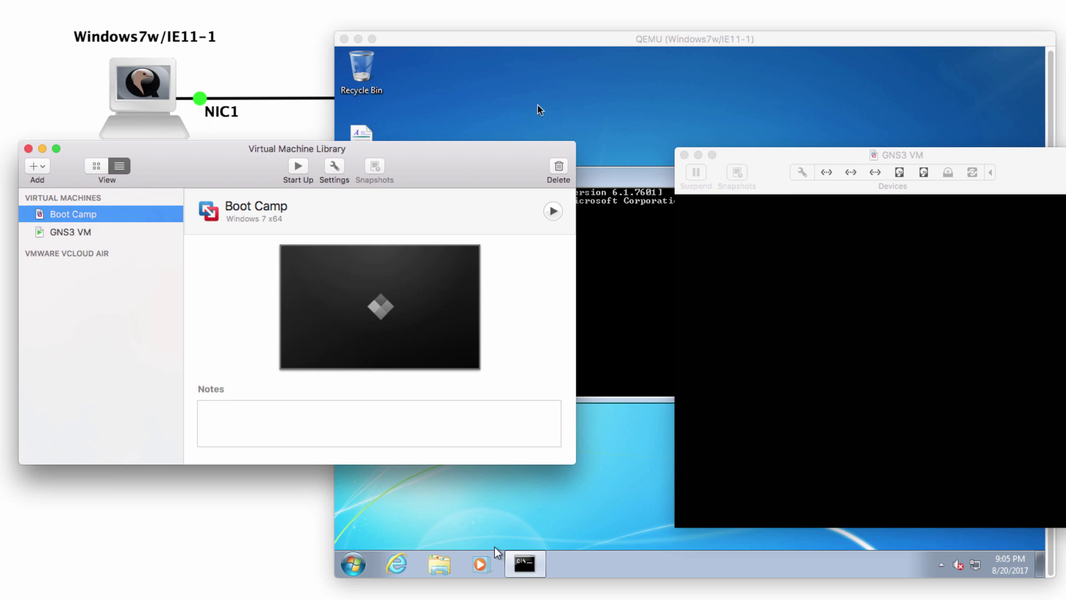
{"action": "left_click", "coordinate": [83, 232]}
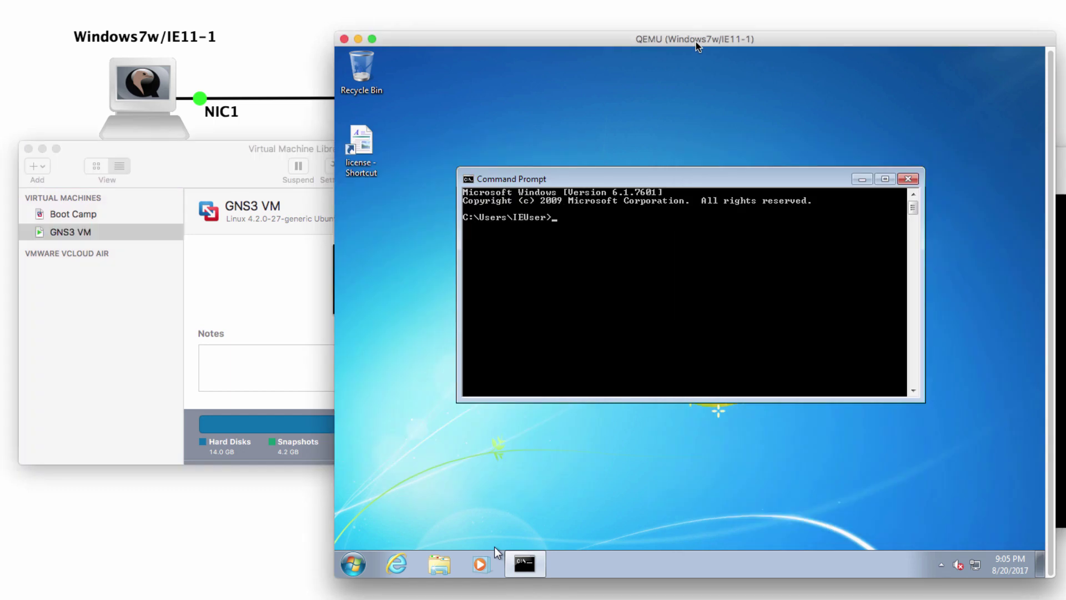
{"action": "left_click", "coordinate": [494, 546]}
{"action": "left_click", "coordinate": [28, 148]}
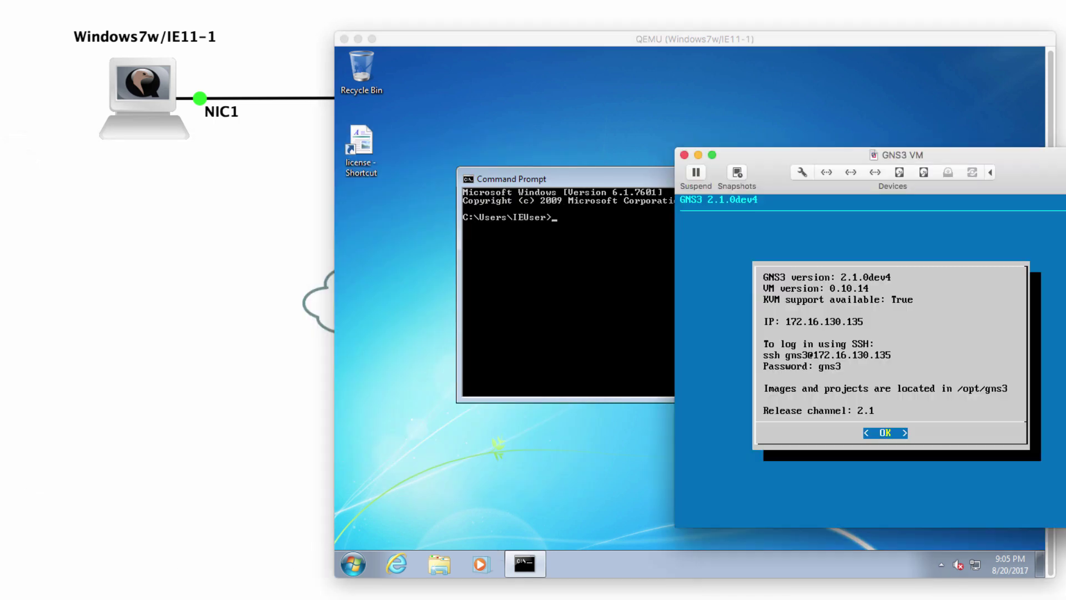
Run ipconfig in the guest Command Prompt to show its 192.168.122.31 NAT address
{"action": "left_click", "coordinate": [765, 45]}
{"action": "type", "text": "ipconfig"}
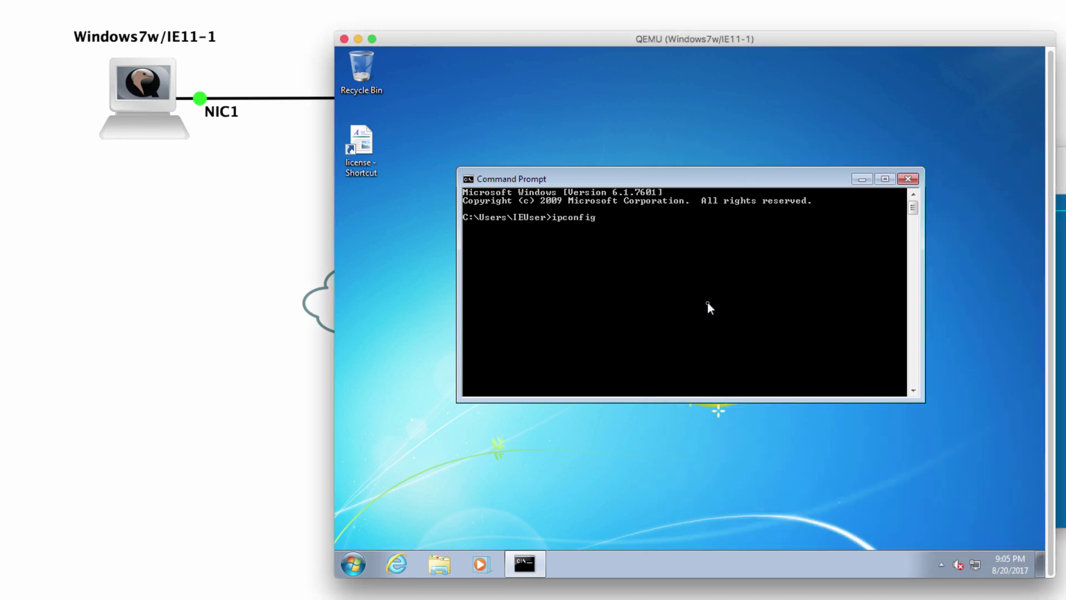
{"action": "key", "text": "Return"}
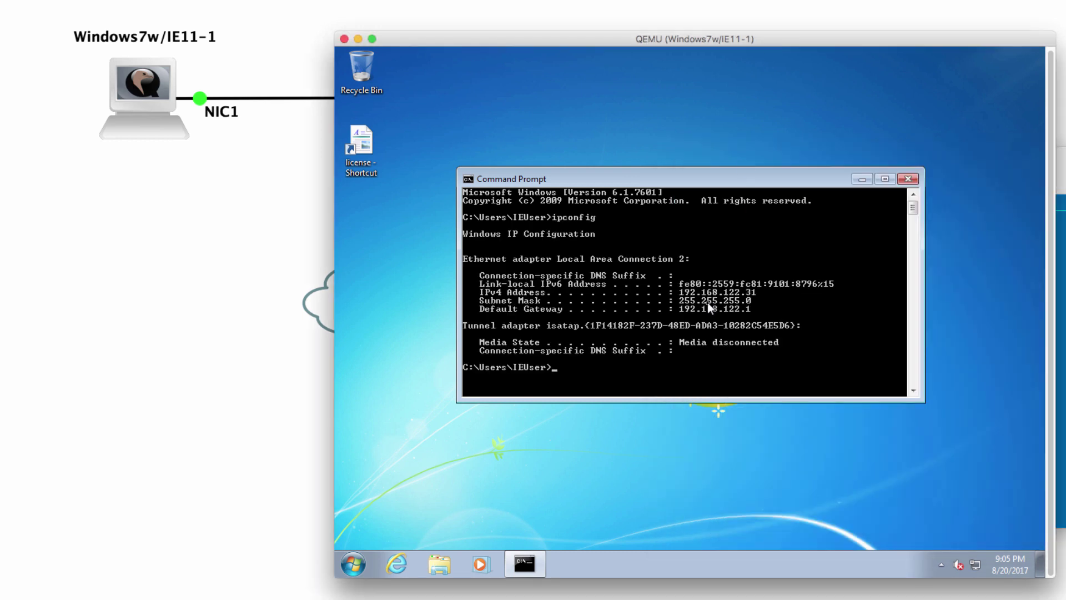
Reposition the switch's e0 and e1 port labels beside their ports in the topology
{"action": "left_click", "coordinate": [120, 295]}
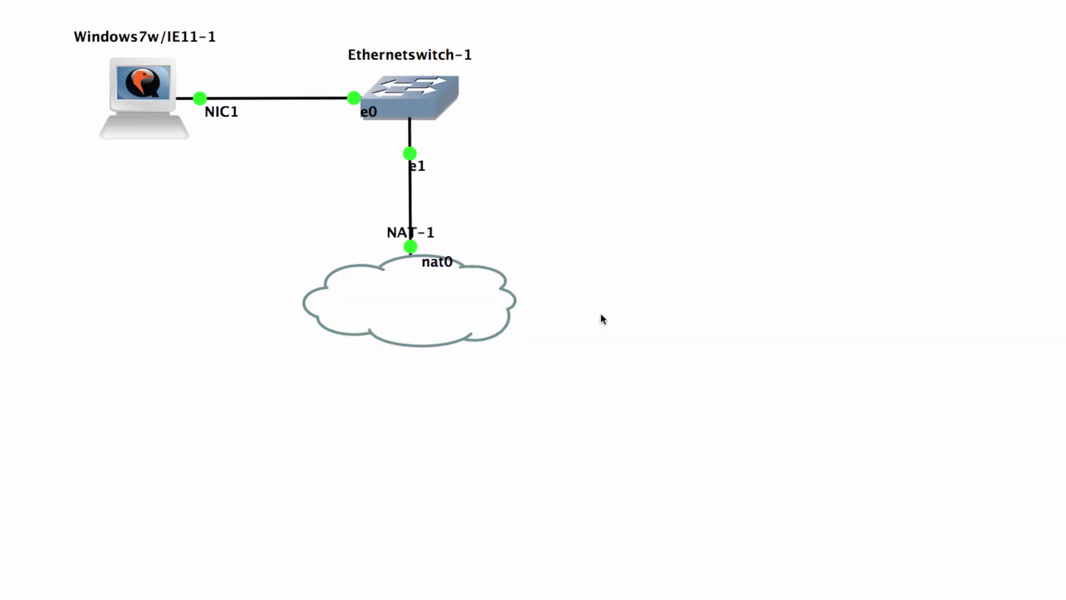
{"action": "left_click_drag", "start_coordinate": [373, 122], "coordinate": [349, 120]}
{"action": "left_click_drag", "start_coordinate": [416, 165], "coordinate": [430, 149]}
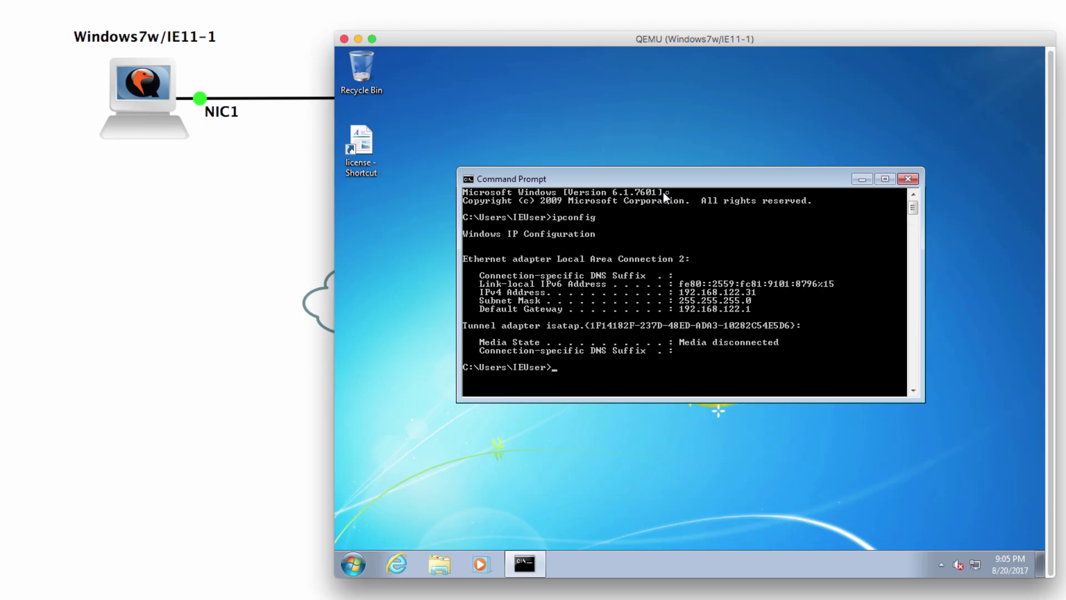
Ping google.com from the guest and stop it with Ctrl+C to show 0% loss
{"action": "type", "text": "ing google.com"}
{"action": "key", "text": "Return"}
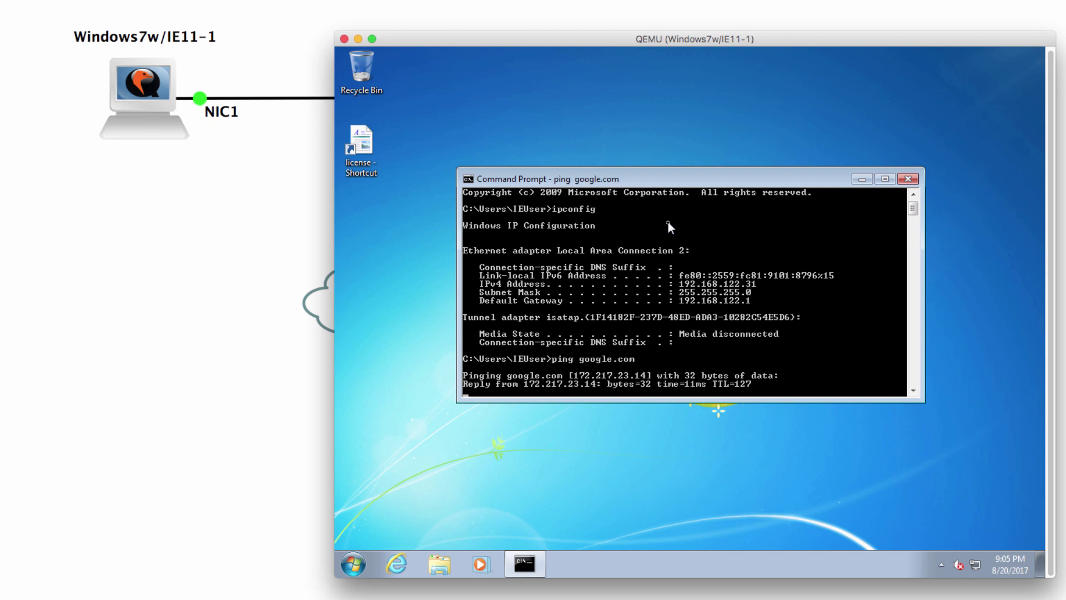
{"action": "key", "text": "ctrl+c"}
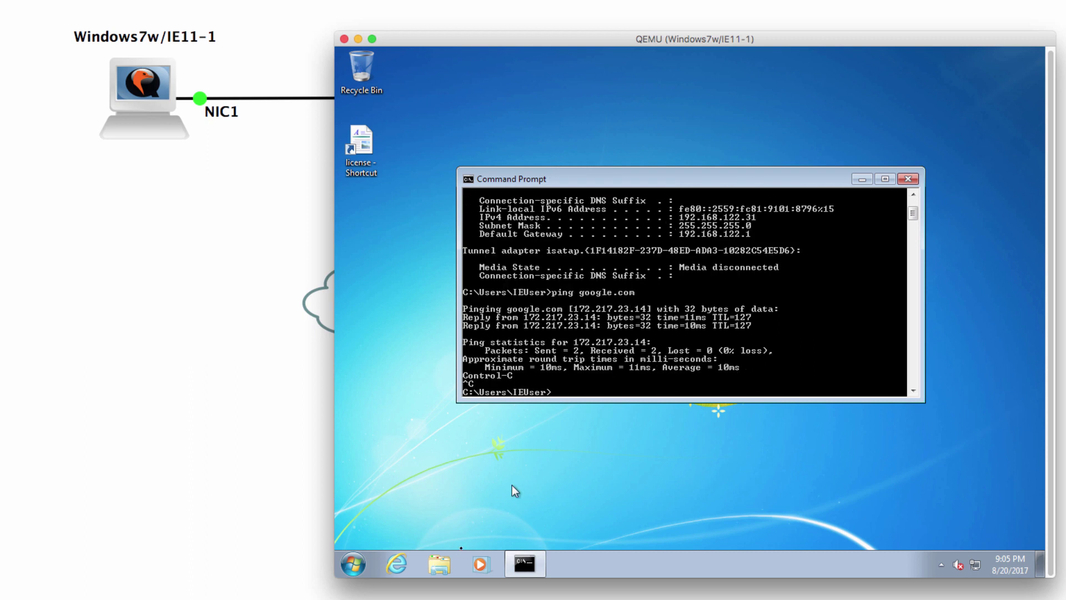
{"action": "left_click", "coordinate": [396, 564]}
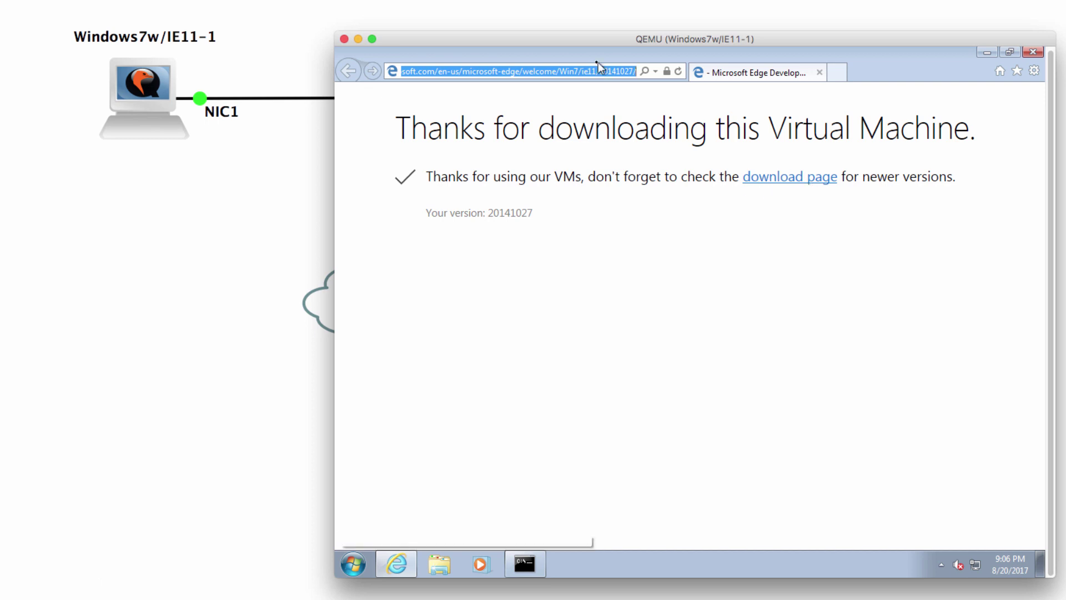
Load google.com in Internet Explorer, open gns3.com in a second tab, then return to Google
{"action": "type", "text": "go"}
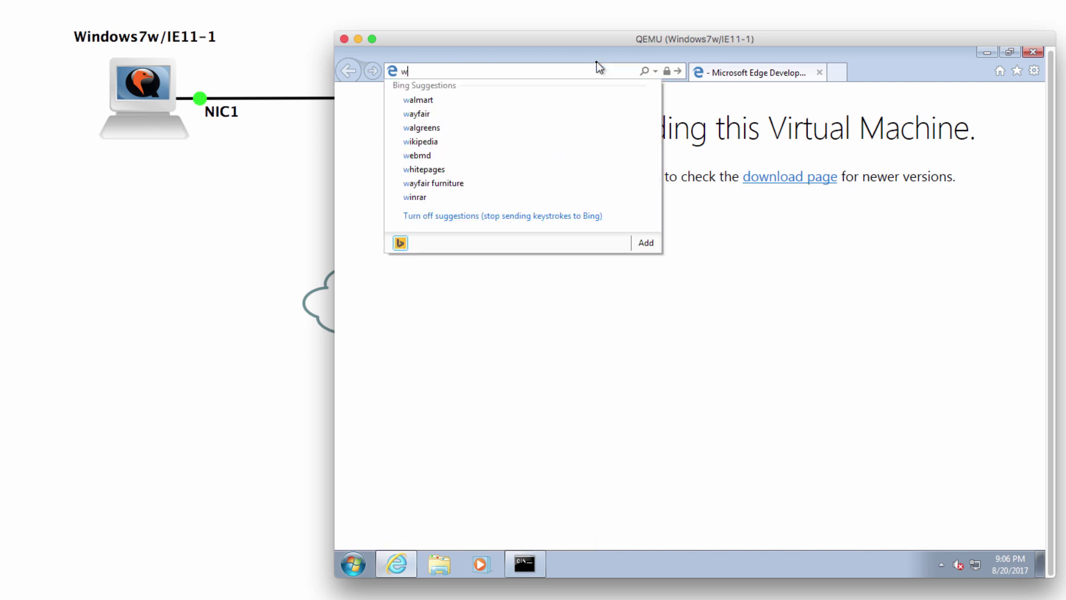
{"action": "type", "text": "ogle.com"}
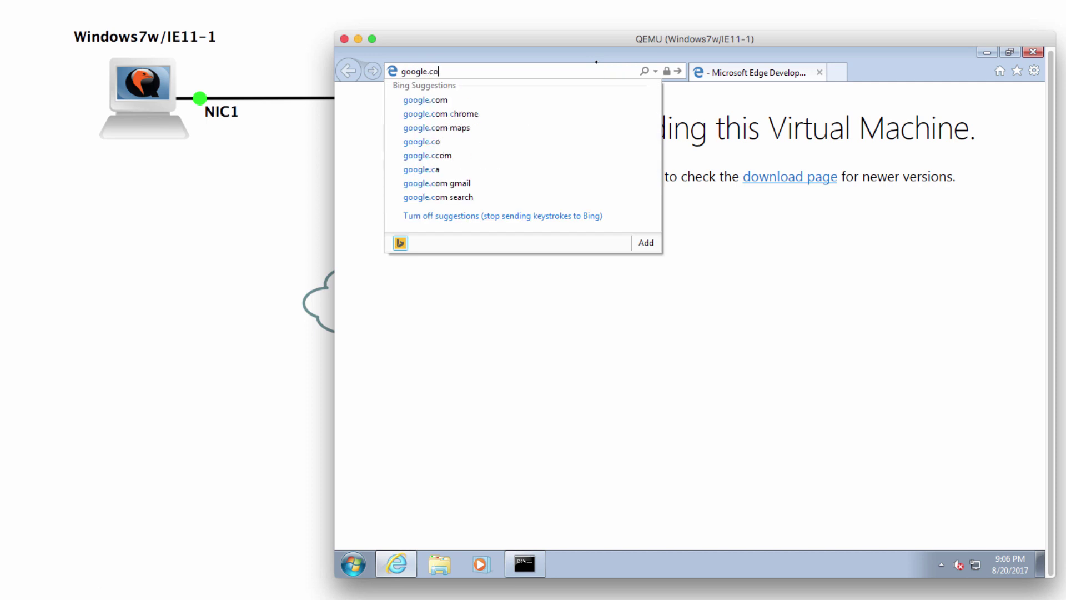
{"action": "key", "text": "Return"}
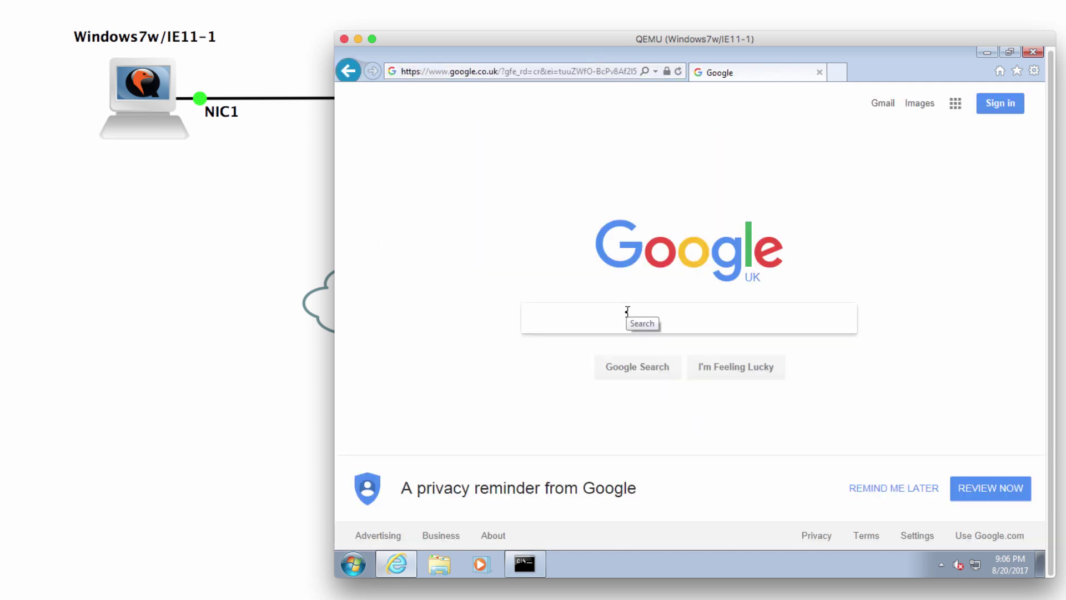
{"action": "left_click", "coordinate": [836, 72]}
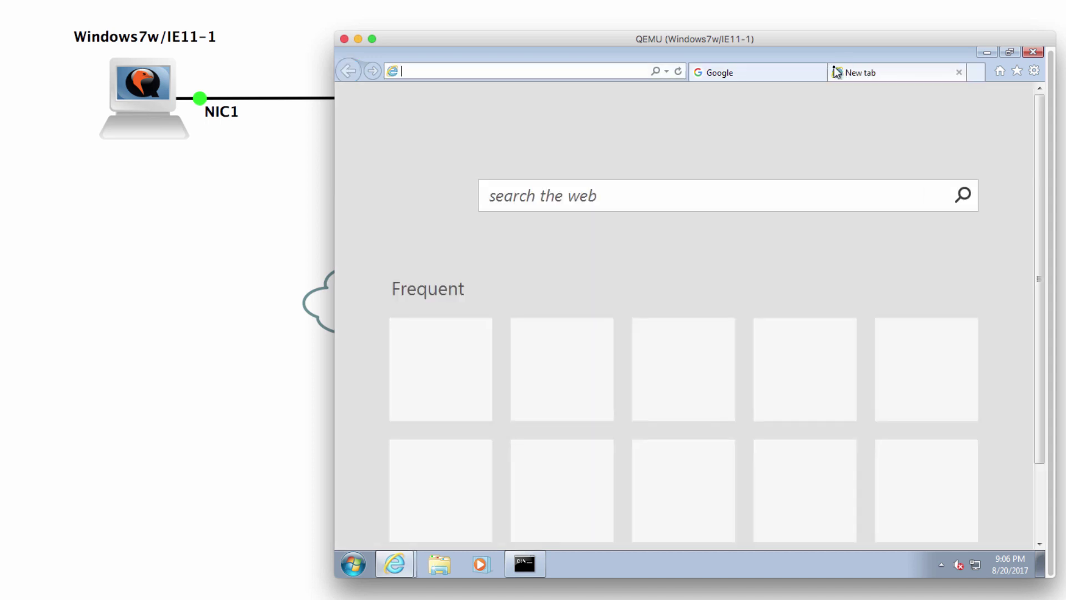
{"action": "type", "text": "gns3.com"}
{"action": "key", "text": "Return"}
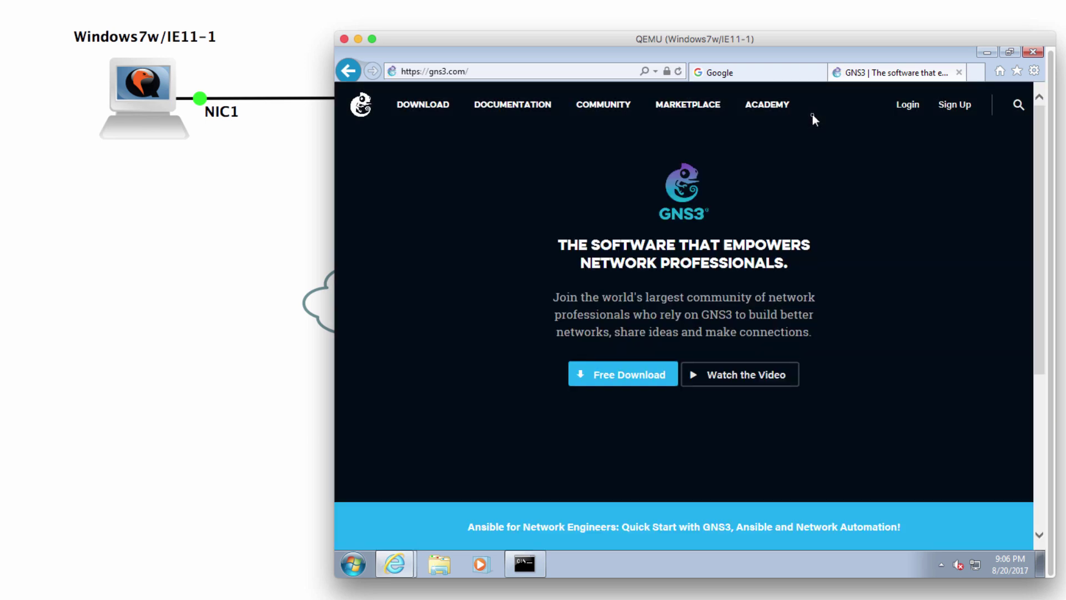
{"action": "left_click", "coordinate": [765, 71]}
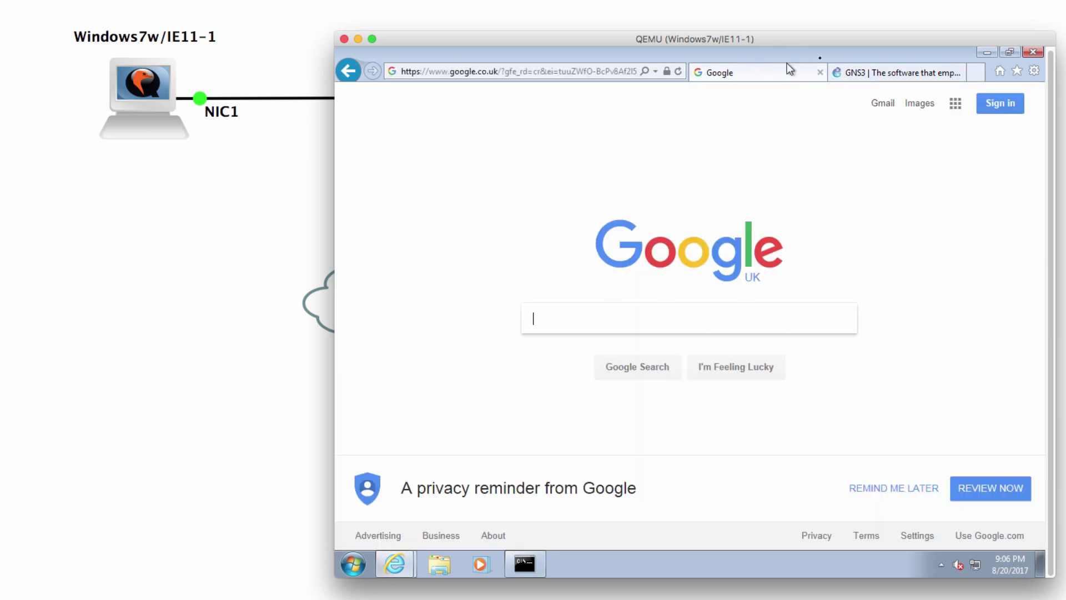
Minimize the guest browser and drop a second Windows 7 w/ IE11 node onto the canvas
{"action": "left_click", "coordinate": [982, 53]}
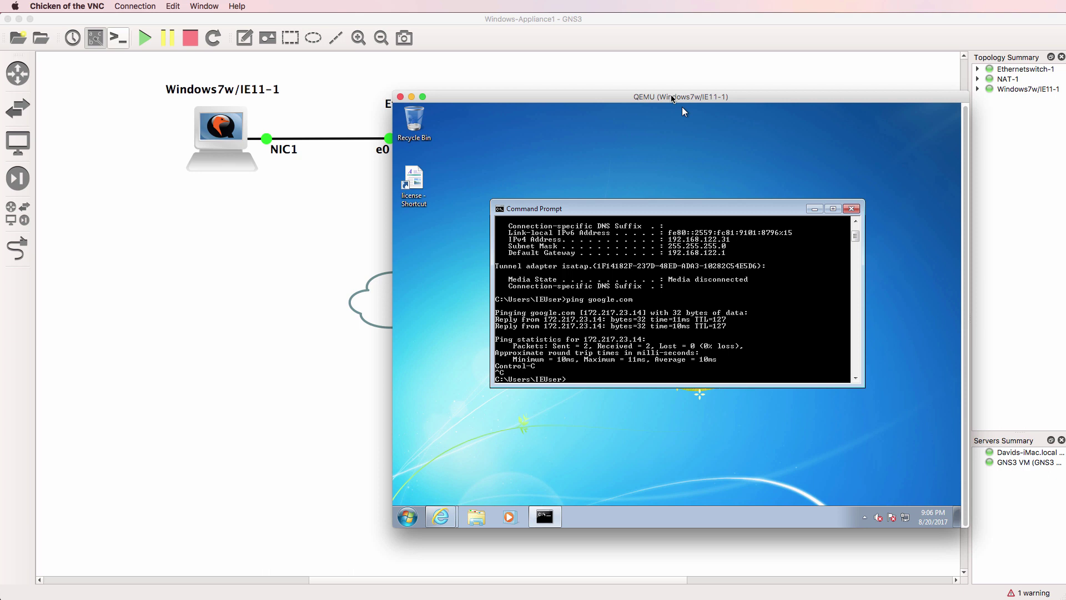
{"action": "left_click", "coordinate": [18, 142]}
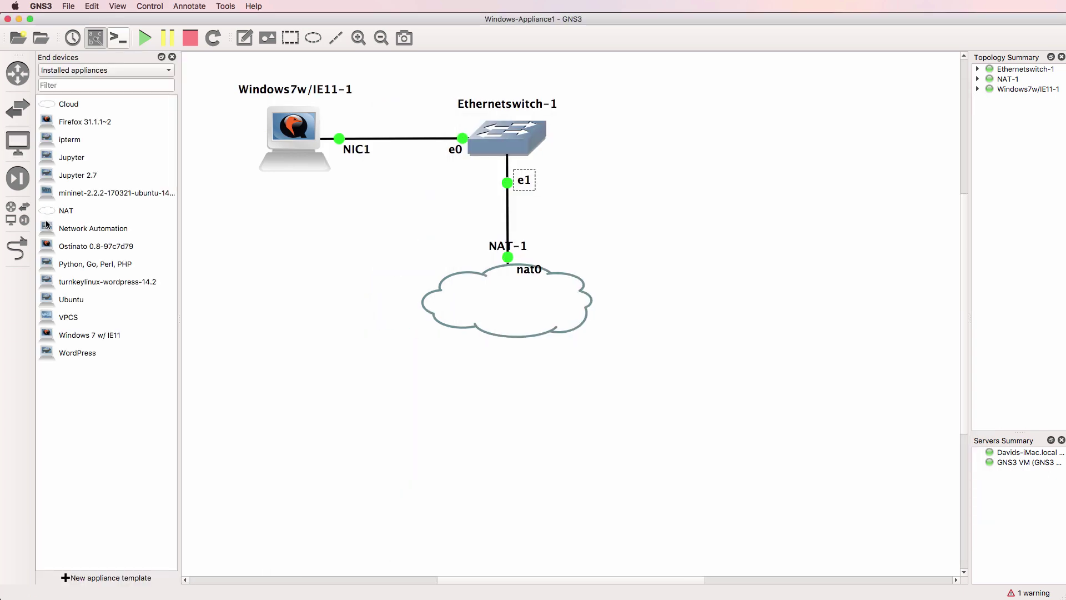
{"action": "left_click_drag", "start_coordinate": [105, 340], "coordinate": [718, 140]}
Cable Ethernetswitch-1 port e2 to NIC1 of Windows7w/IE11-2 and nudge the node into place
{"action": "left_click", "coordinate": [18, 248]}
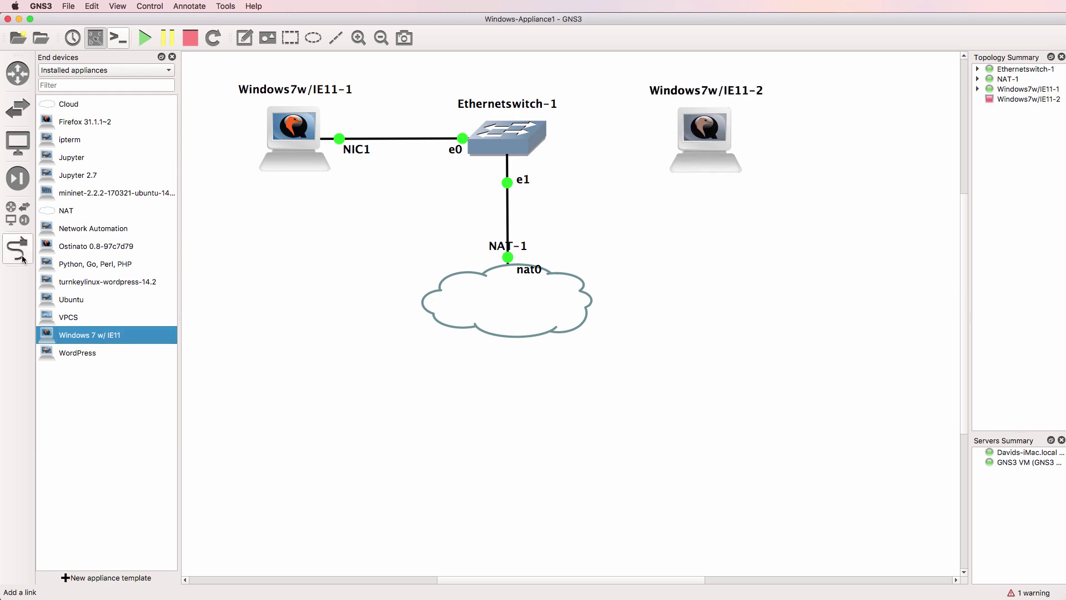
{"action": "left_click", "coordinate": [507, 146]}
{"action": "left_click", "coordinate": [566, 179]}
{"action": "left_click", "coordinate": [678, 137]}
{"action": "left_click", "coordinate": [711, 135]}
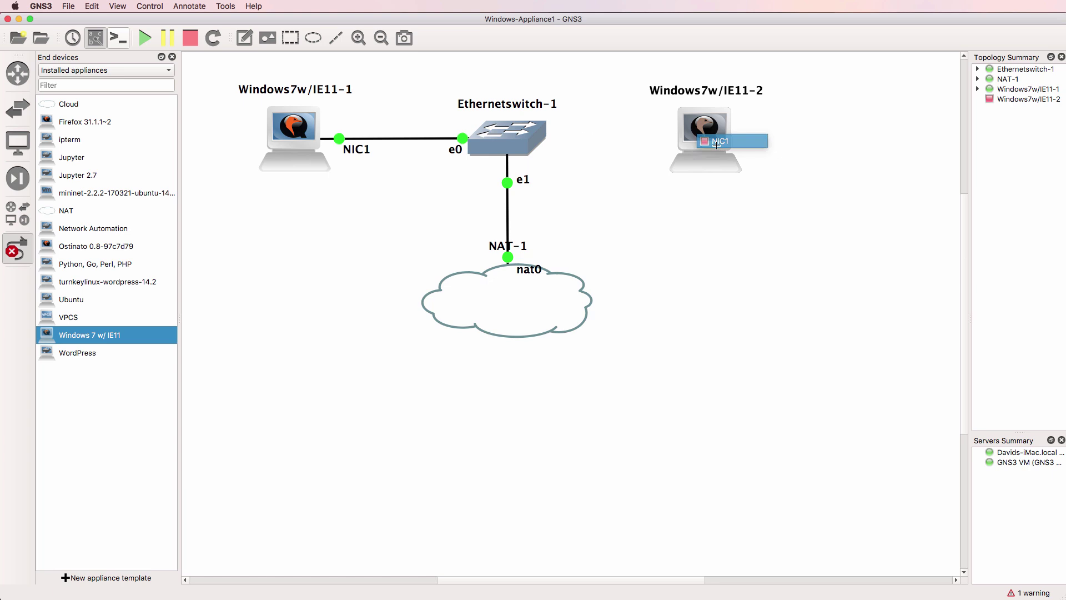
{"action": "left_click", "coordinate": [18, 249]}
{"action": "left_click", "coordinate": [172, 56]}
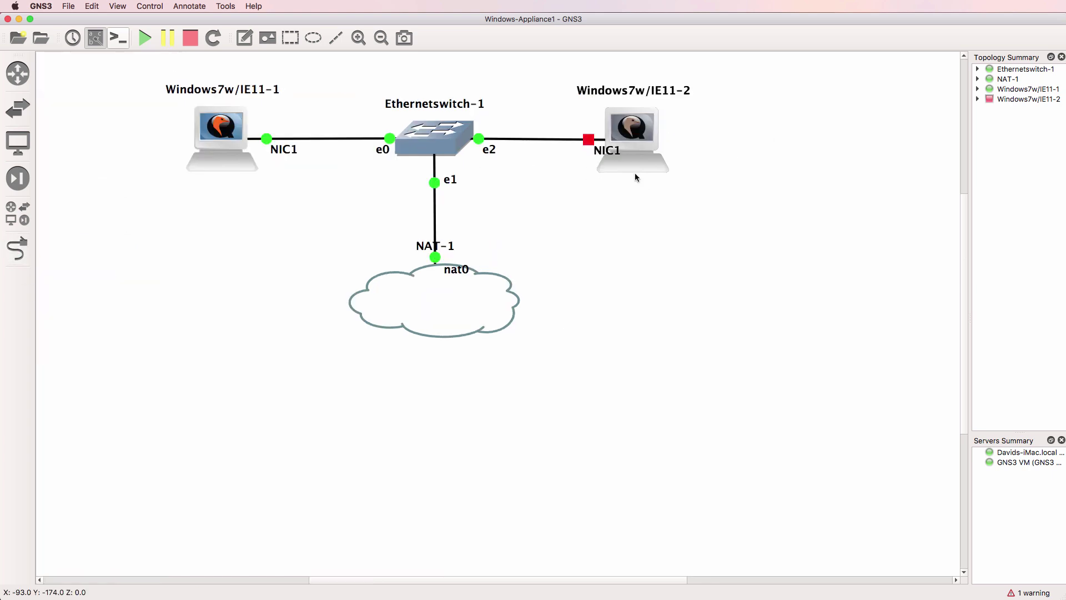
{"action": "left_click_drag", "start_coordinate": [619, 145], "coordinate": [608, 150]}
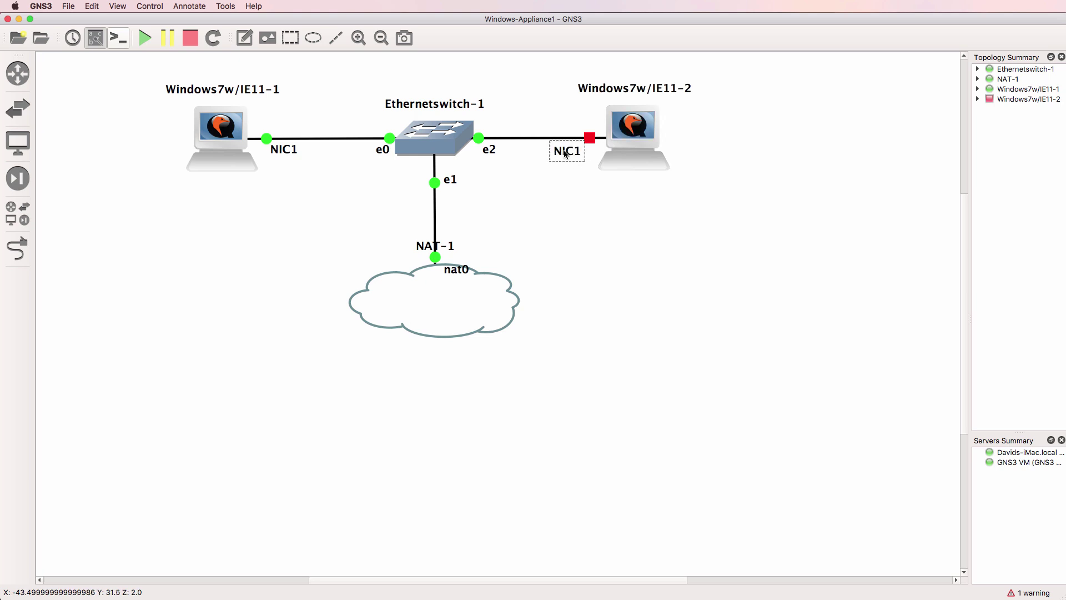